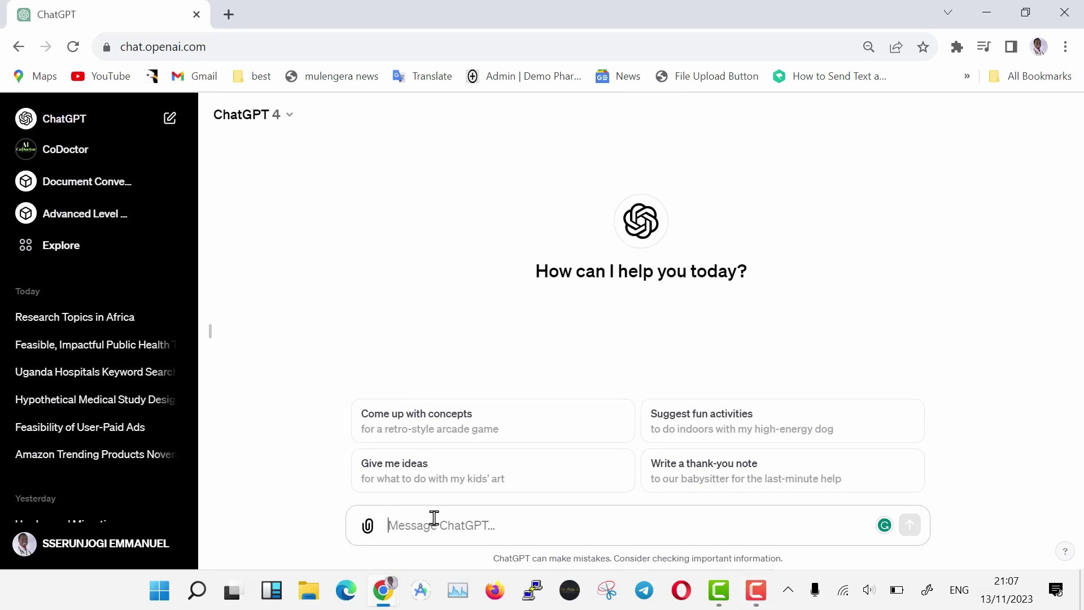
- Paste the public-health research prompt, fix 'citations' and the comma before 'please', and send
type("I'm a student of public health in a low-resource country in Africa, I'm coming up with a research topic, I want to do impactful research, something that will benefit my community or country but also within my financial means. I want a topic i can finish in time with data easy to find but still can create an impact. Using all your possible knowledge sources like searching the internet, your inbuilt database and any possible sources you can lay your hands on, create 5 top most topics for me that I can do research on, something with literature review easy to find and possibly ciattions but also far fron plagiarism.  Far from plagiarism should be prioritized here please")
scroll(624, 474, "up", 1)
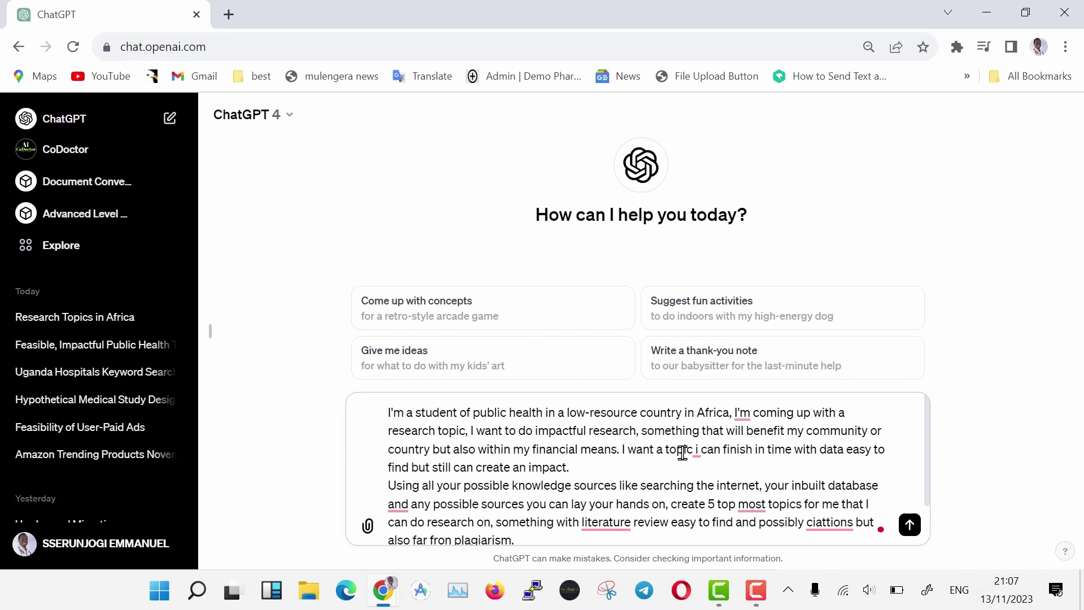
scroll(530, 474, "down", 1)
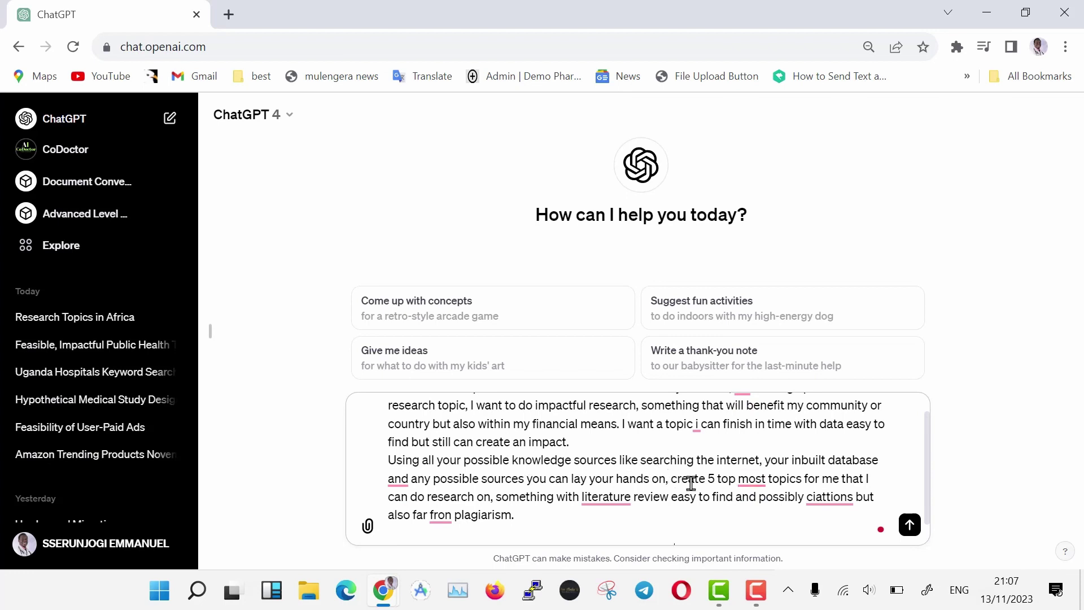
type("Far from plagiarism should be prioritized here please.")
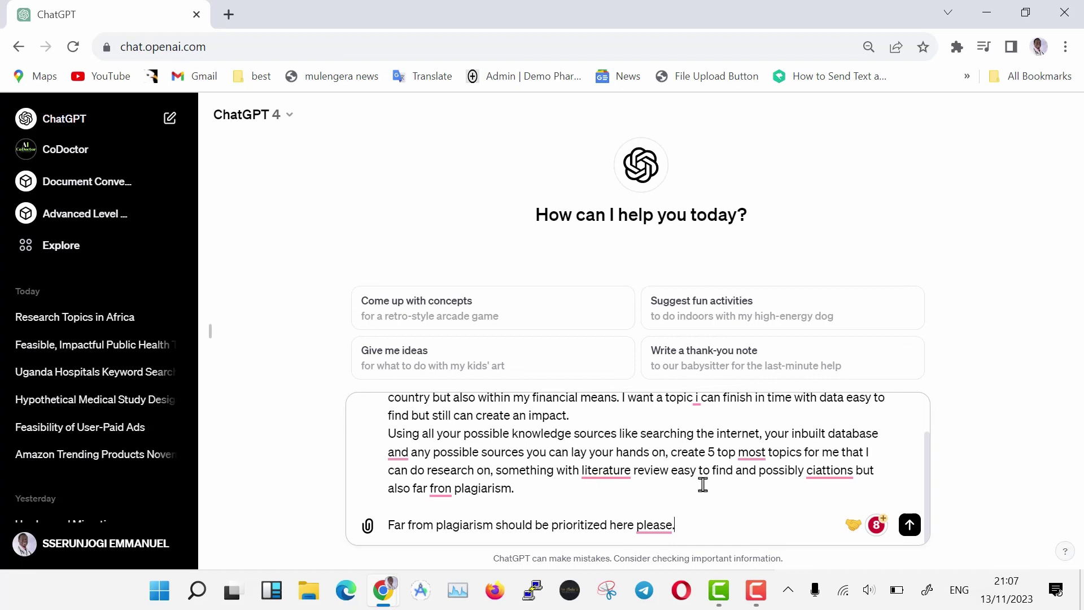
mouse_move(842, 474)
left_click(834, 350)
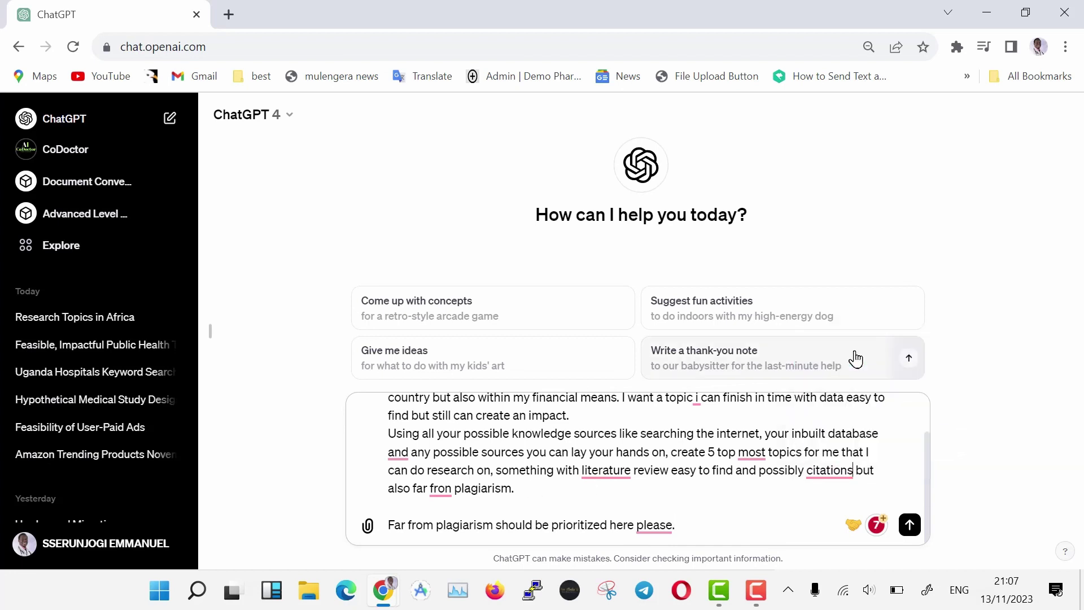
mouse_move(658, 522)
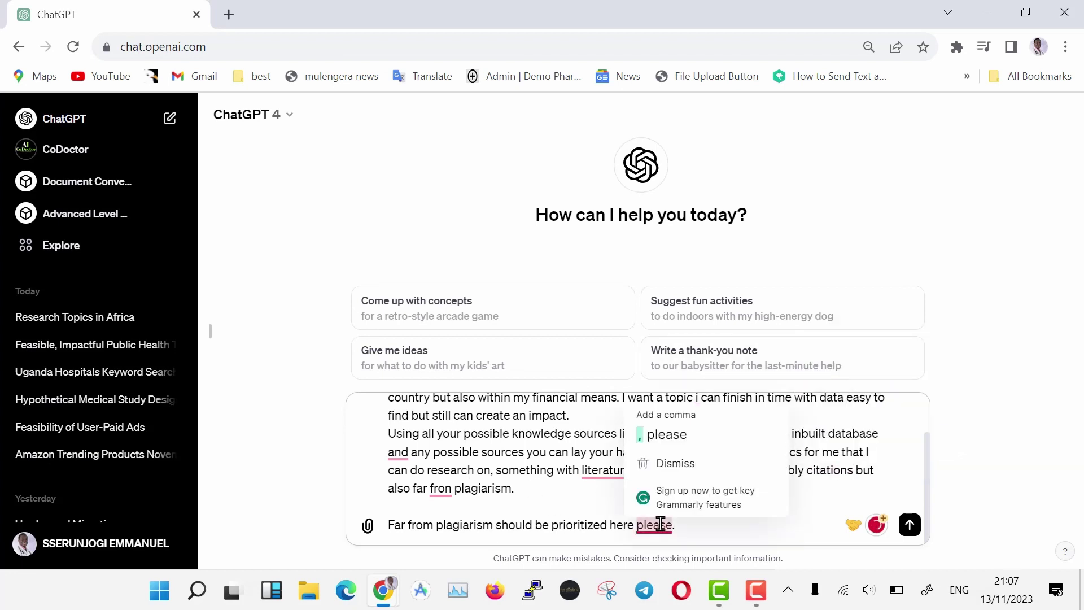
left_click(714, 434)
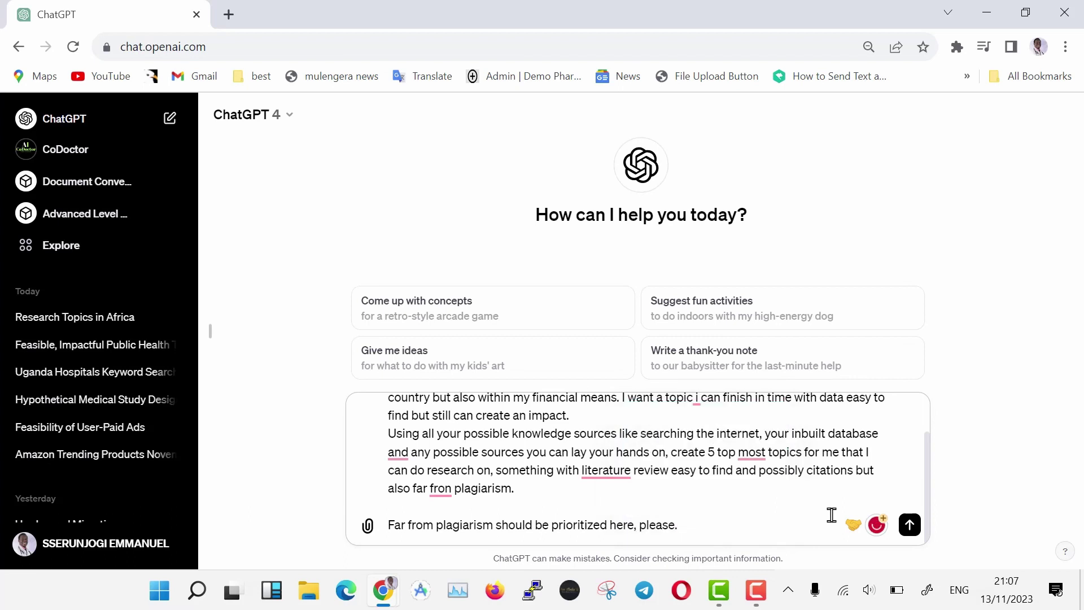
left_click(910, 531)
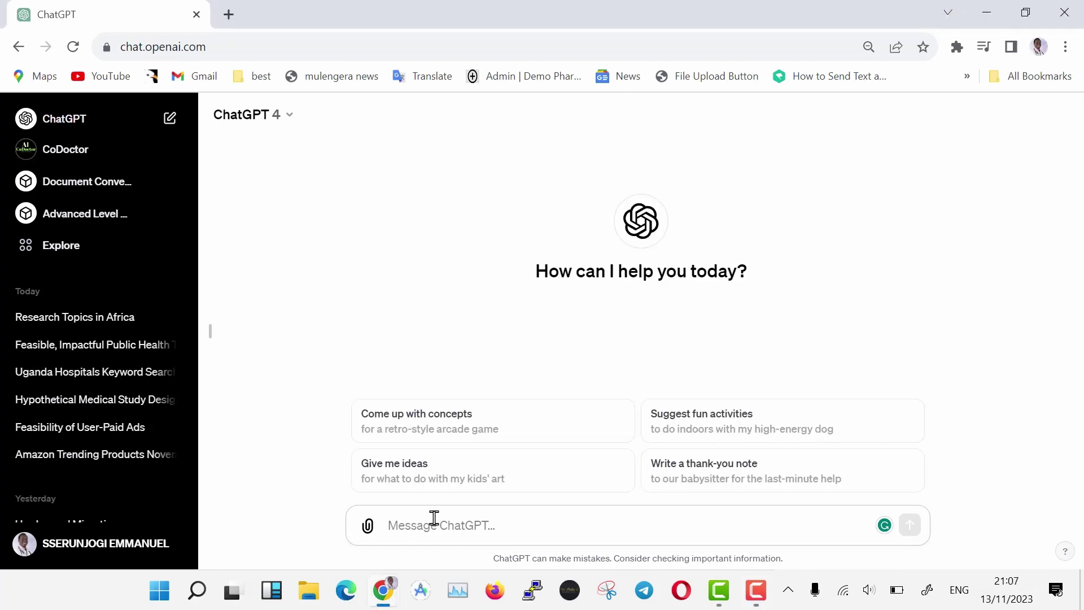
- Paste the prompt again, correcting 'ciattions' to 'citations' and adding a comma before 'please'
type("I'm a student of public health in a low-resource country in Africa, I'm coming up with a research topic, I want to do impactful research, something that will benefit my community or country but also within my financial means. I want a topic i can finish in time with data easy to find but still can create an impact. Using all your possible knowledge sources like searching the internet, your inbuilt database and any possible sources you can lay your hands on, create 5 top most topics for me that I can do research on, something with literature review easy to find and possibly ciattions but also far fron plagiarism.  Far from plagiarism should be prioritized here please)")
scroll(623, 475, "up", 1)
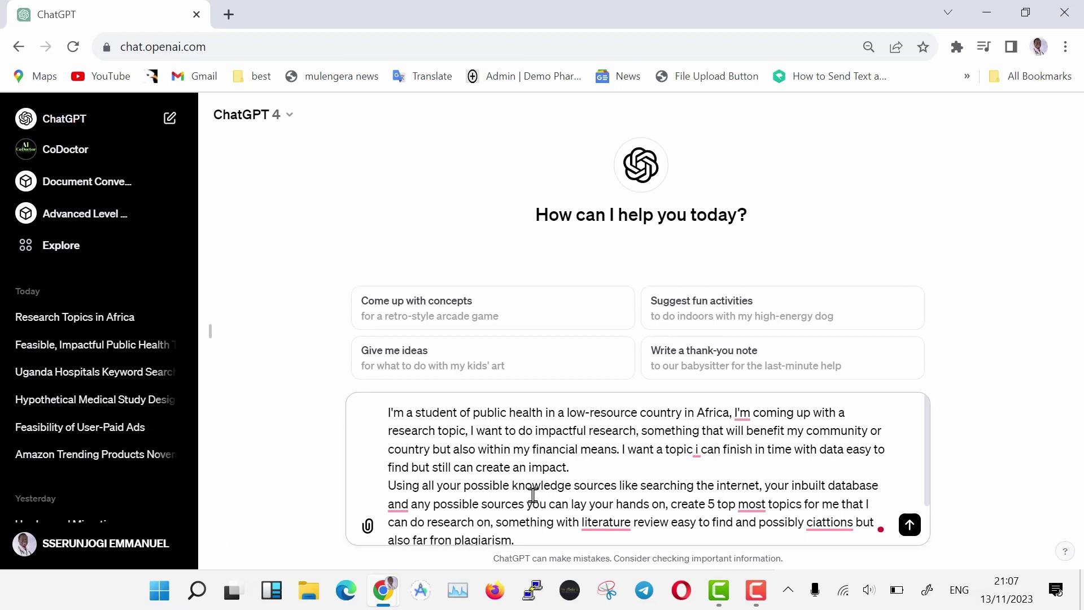
scroll(529, 476, "down", 1)
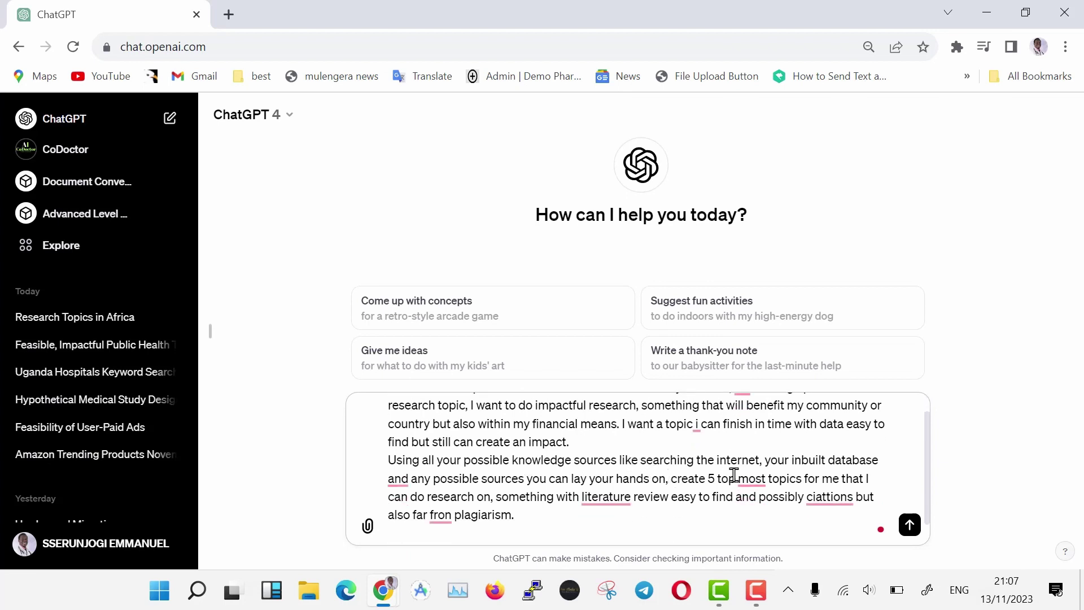
scroll(567, 497, "down", 1)
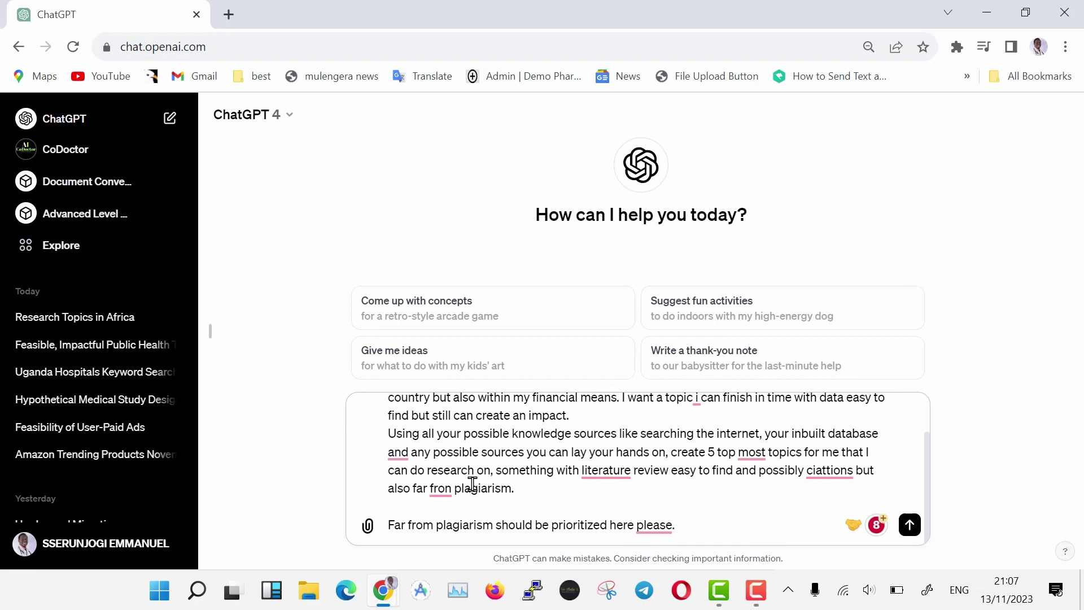
left_click(842, 473)
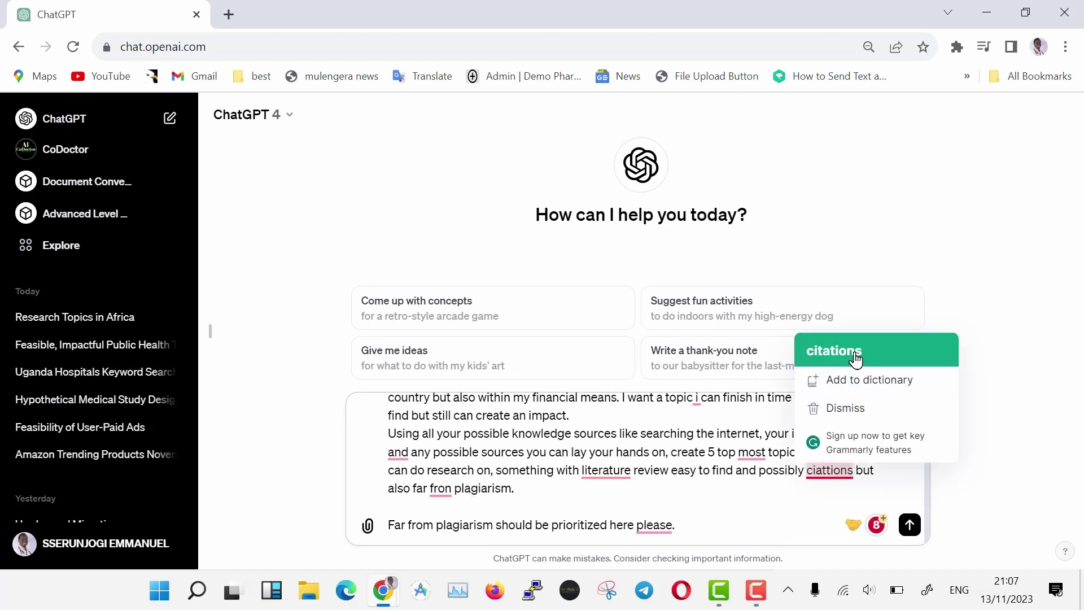
left_click(838, 351)
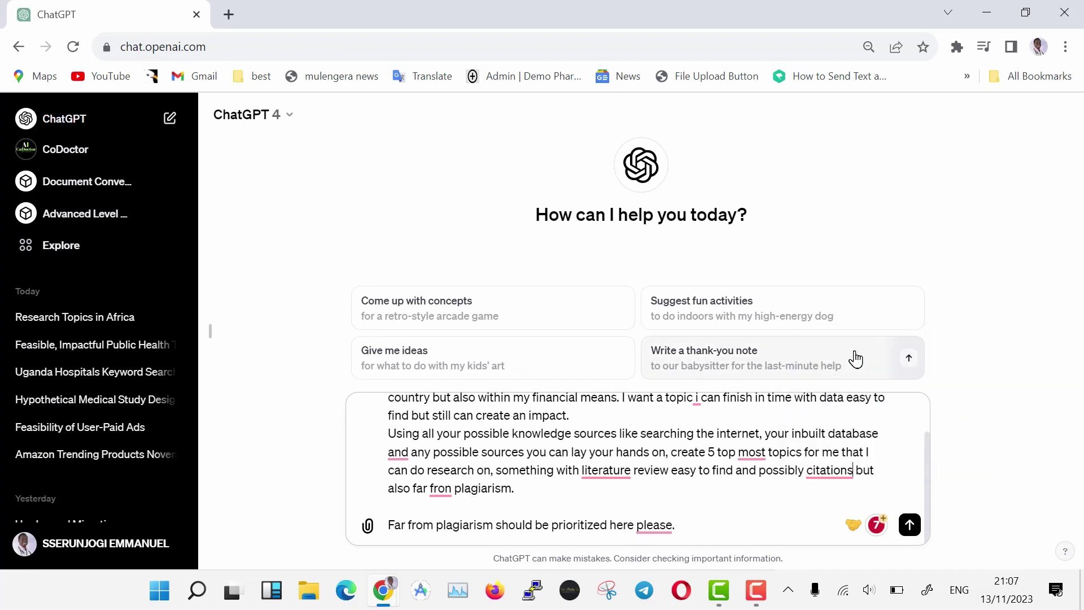
left_click(657, 524)
left_click(714, 435)
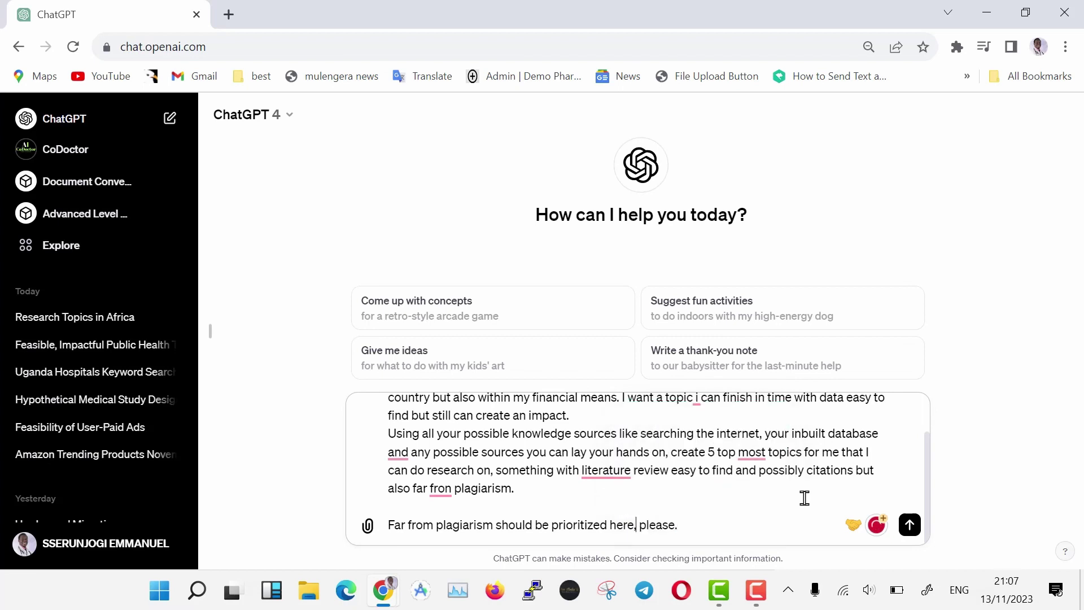
- Undo the edits, reapply the 'citations' and comma fixes, and send the final request
key("ctrl+z")
key("ctrl+z")
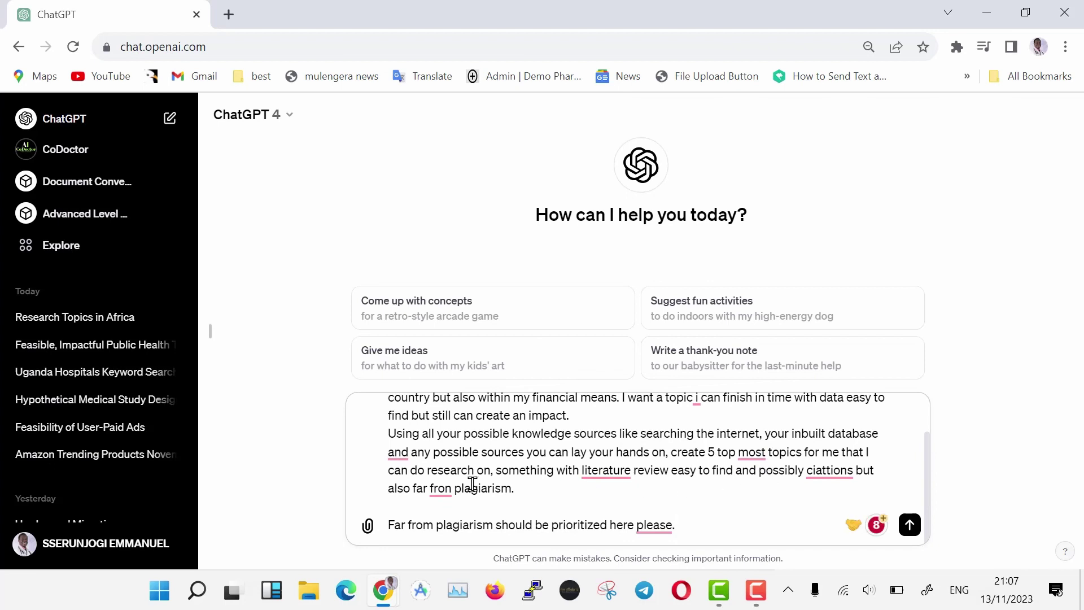
mouse_move(840, 473)
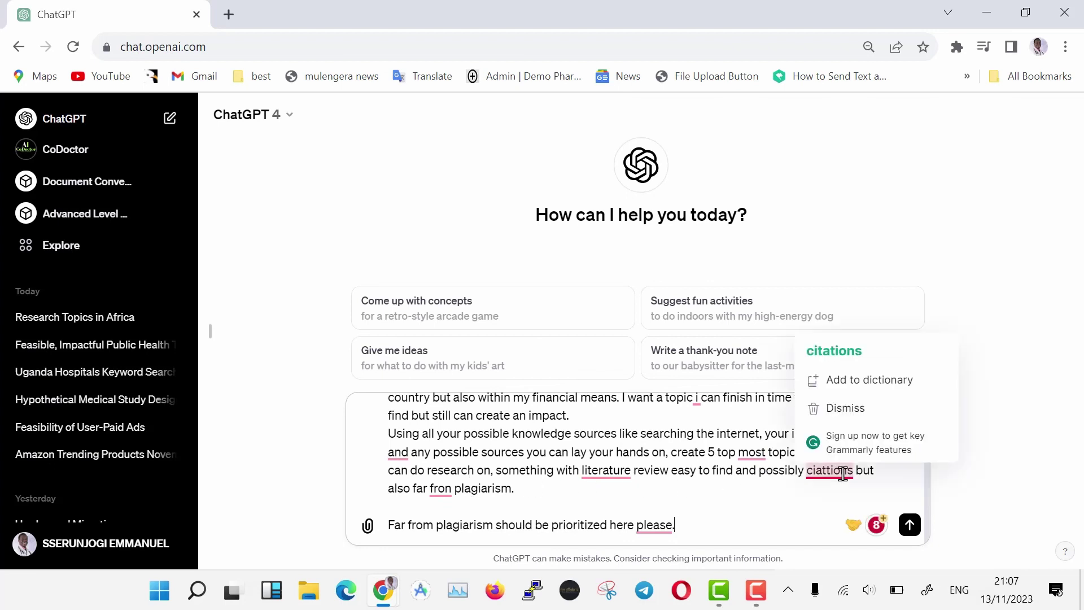
left_click(855, 359)
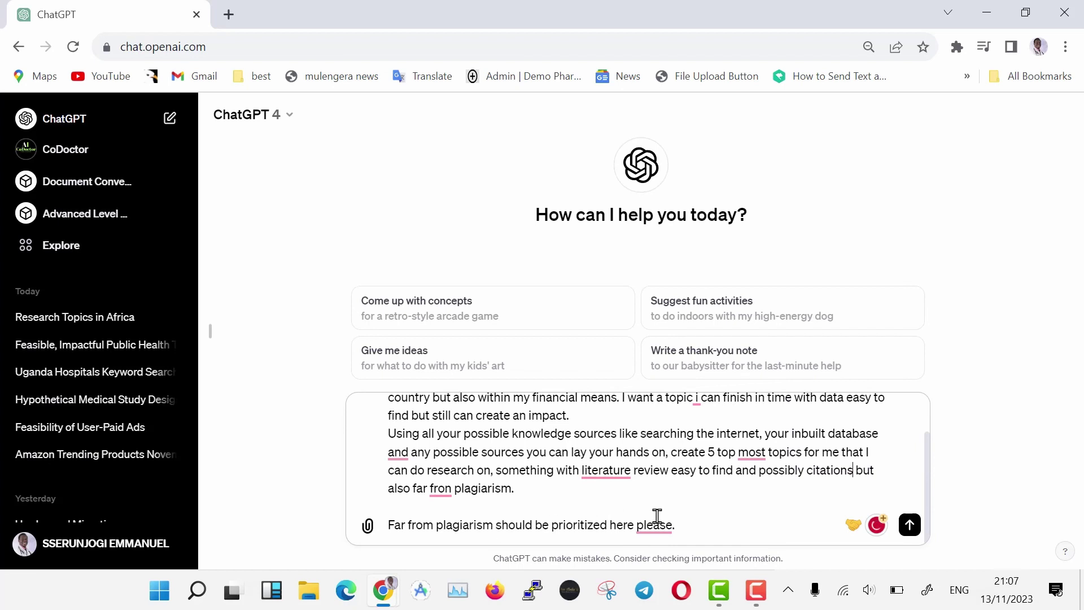
mouse_move(661, 524)
left_click(716, 435)
left_click(910, 526)
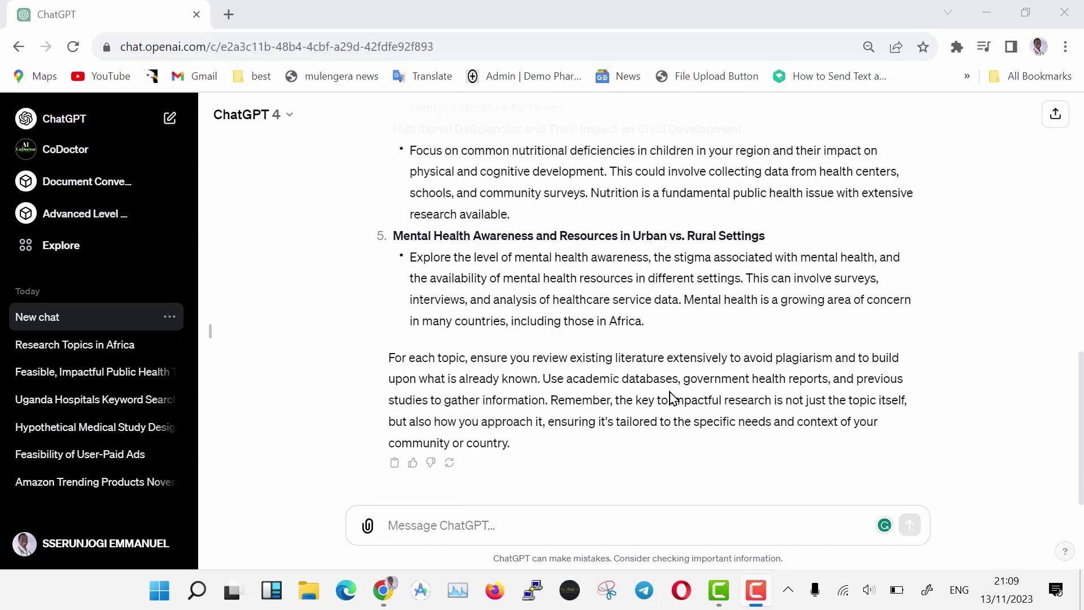
- Review the five topics and highlight topic 3, Vaccination Coverage and Barriers in Remote Communities
scroll(672, 398, "up", 3)
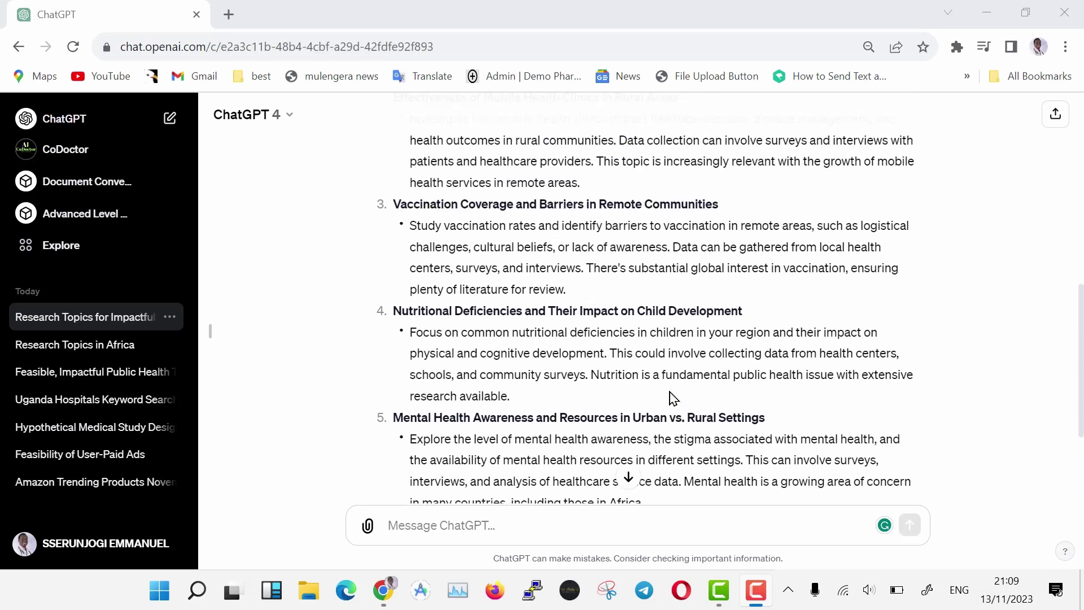
scroll(671, 398, "up", 1)
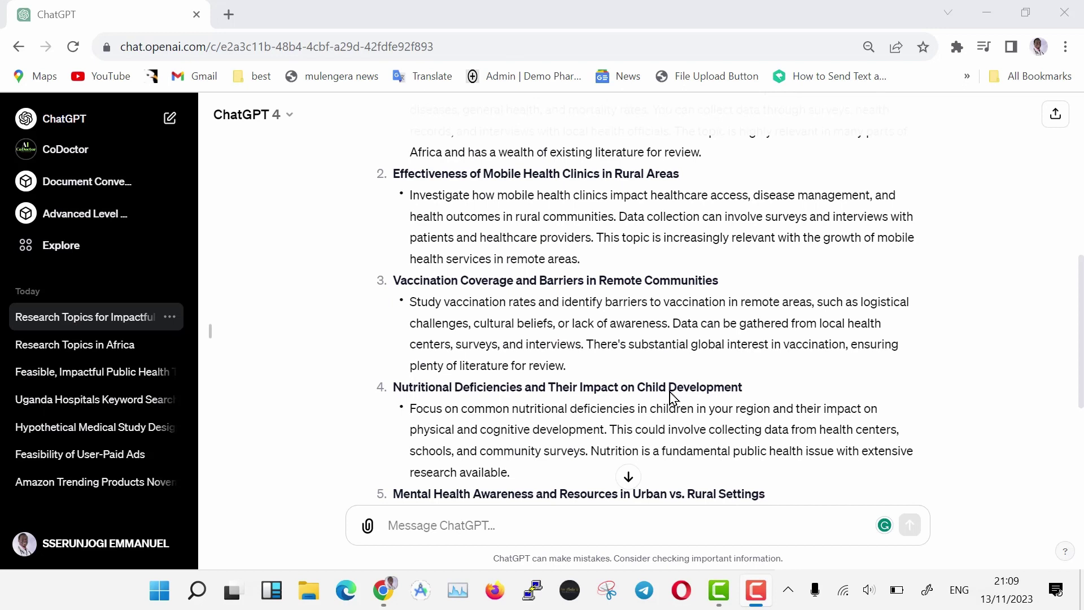
scroll(672, 398, "up", 2)
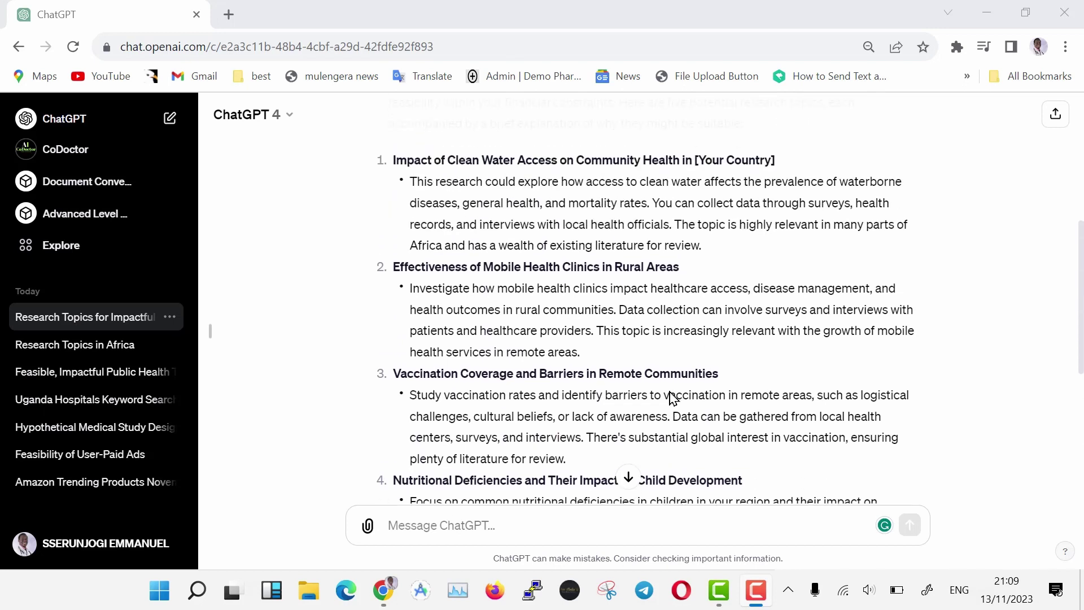
scroll(672, 398, "down", 3)
left_click_drag(393, 224, 581, 310)
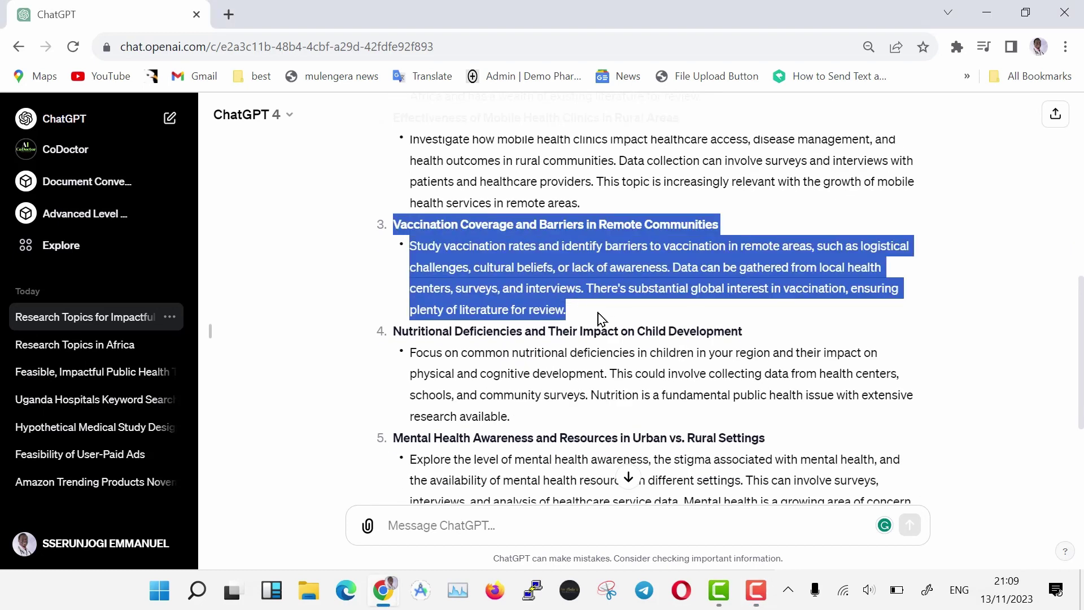
left_click(600, 318)
scroll(600, 319, "down", 1)
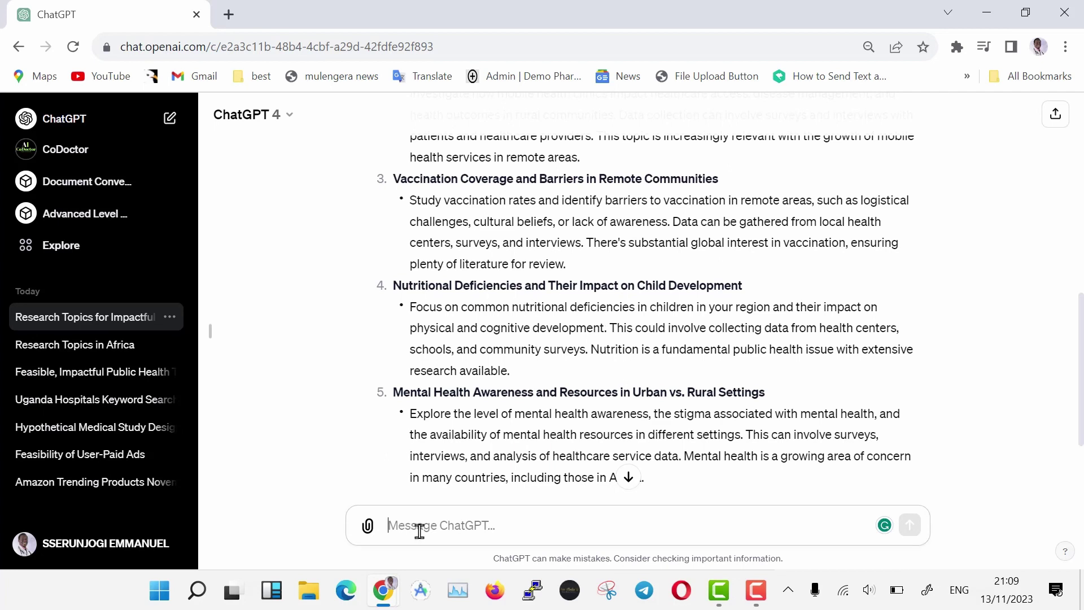
- Request a timeline table for option 3 (vaccination), correcting to 'the timeframe', and send it
type("I'm choosing option 3 of vaccination. No")
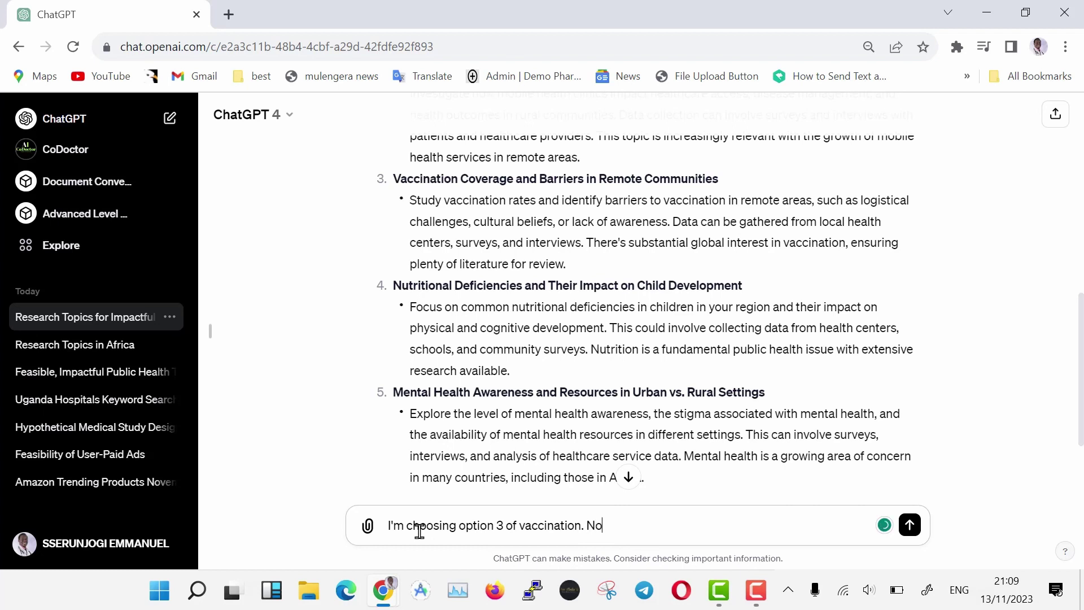
type("w create a table, just a simple table with colum")
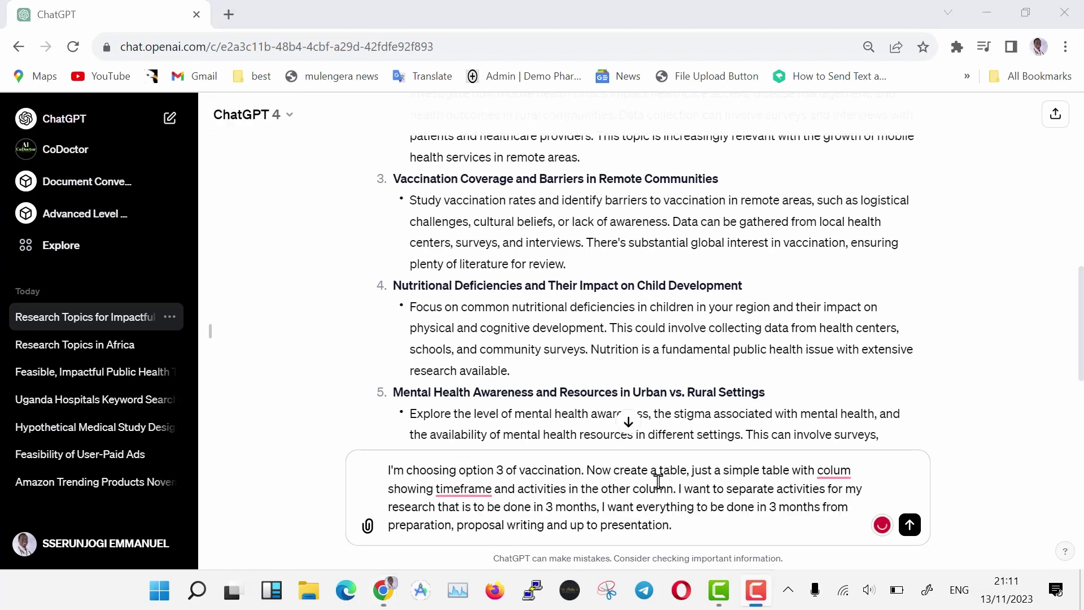
mouse_move(459, 485)
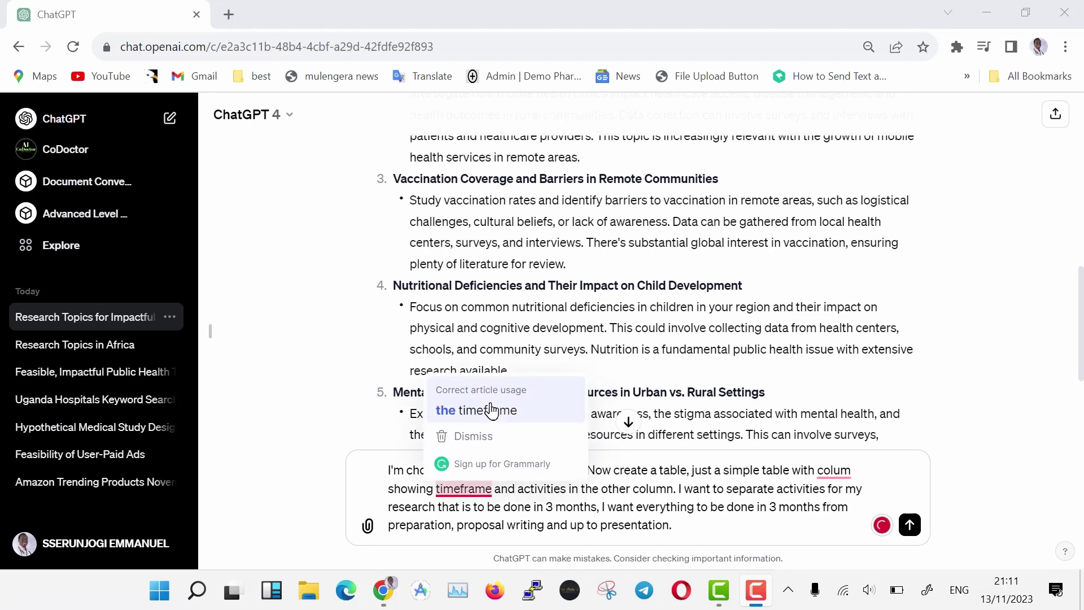
left_click(477, 408)
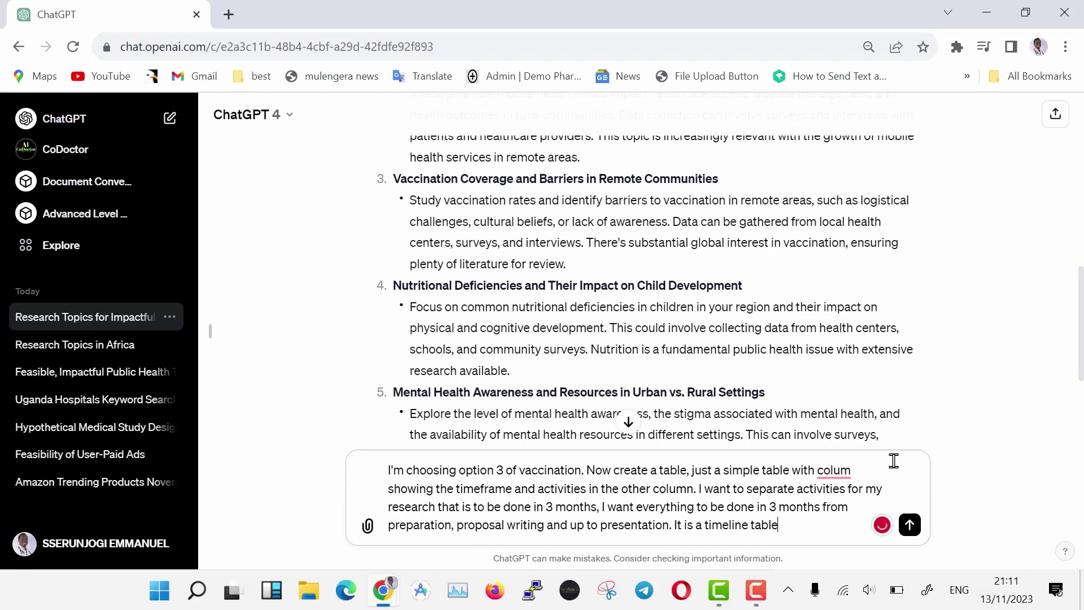
key("Return")
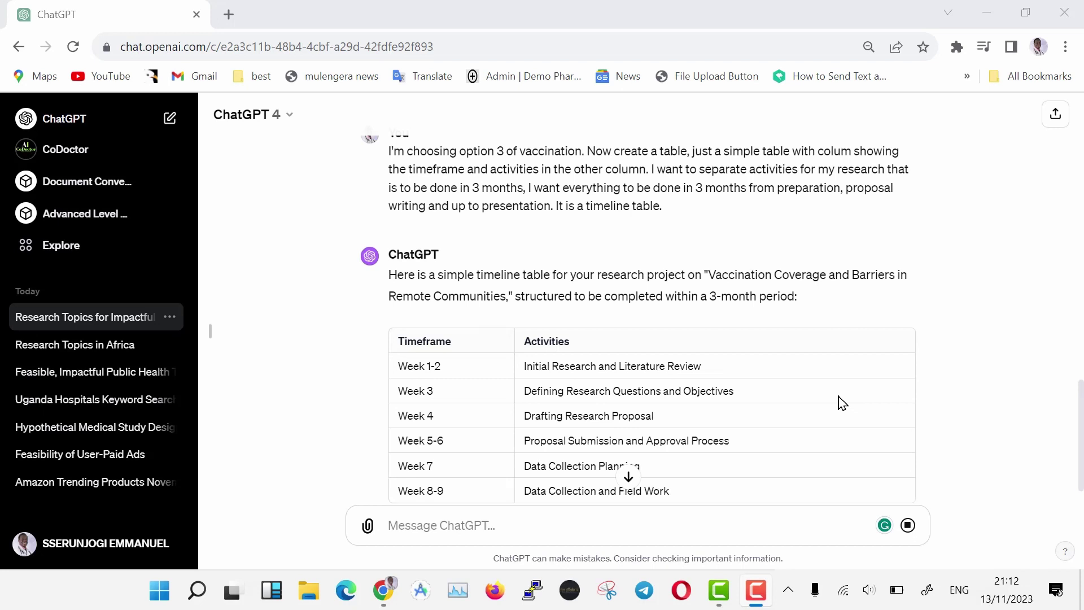
- Scroll down through the timeline table to Week 12 and its closing summary
scroll(841, 402, "down", 1)
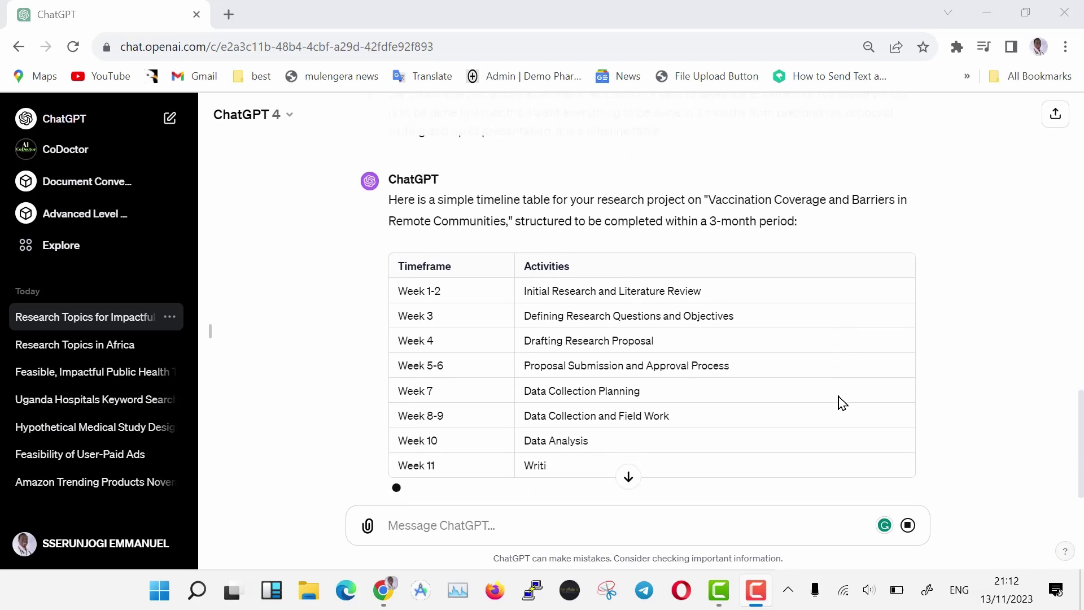
scroll(840, 402, "down", 1)
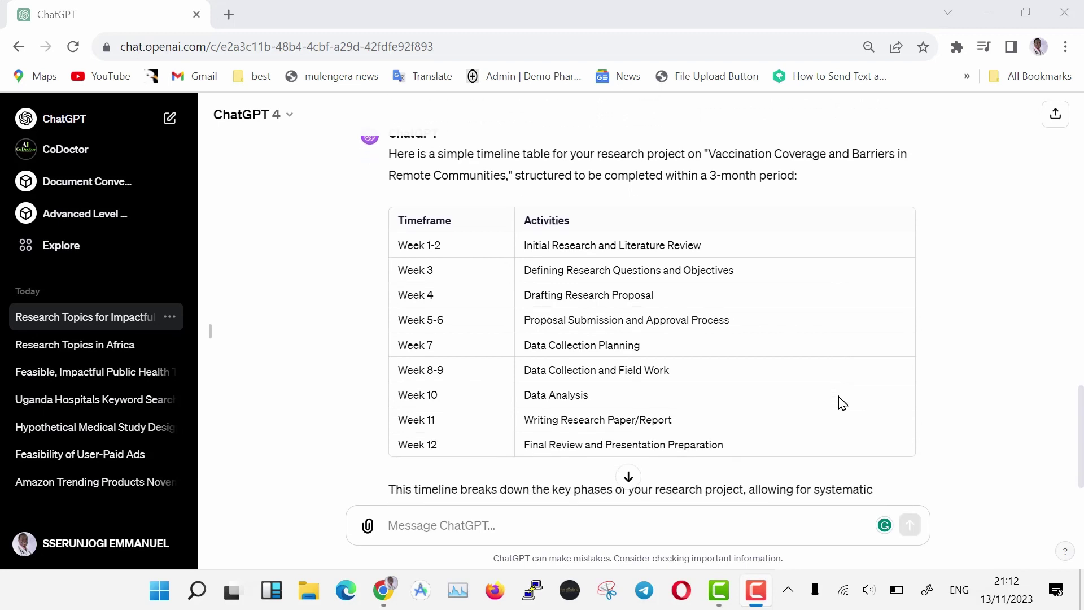
scroll(841, 402, "down", 1)
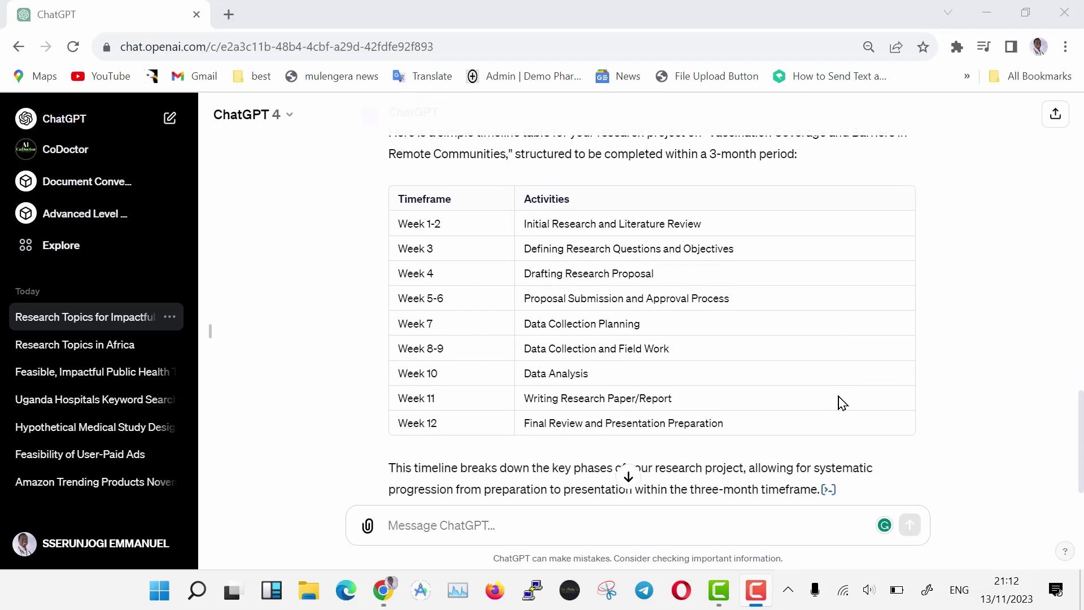
scroll(841, 402, "down", 1)
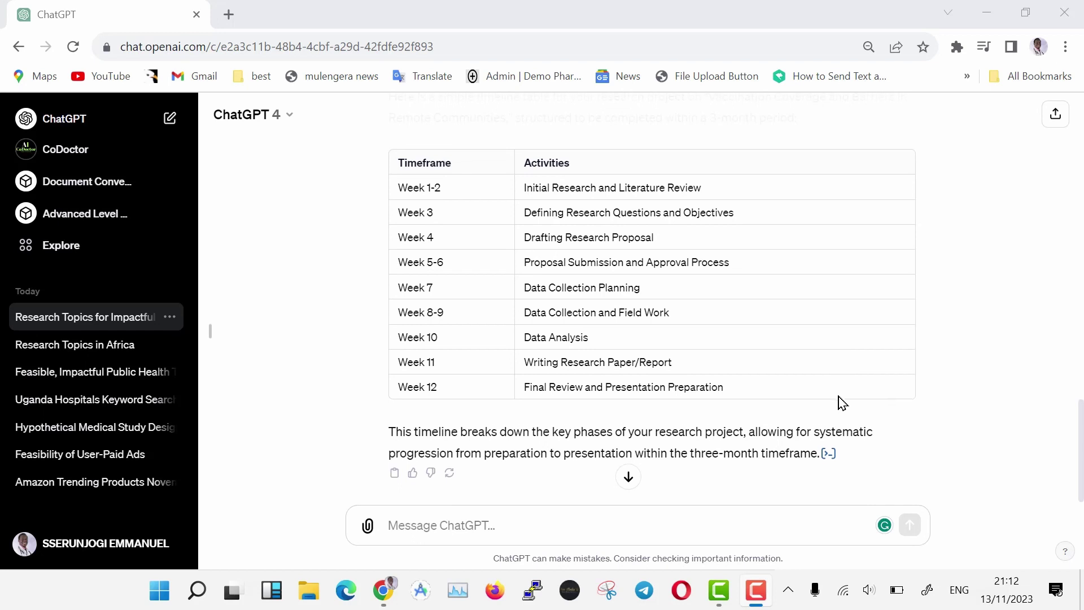
scroll(842, 403, "down", 1)
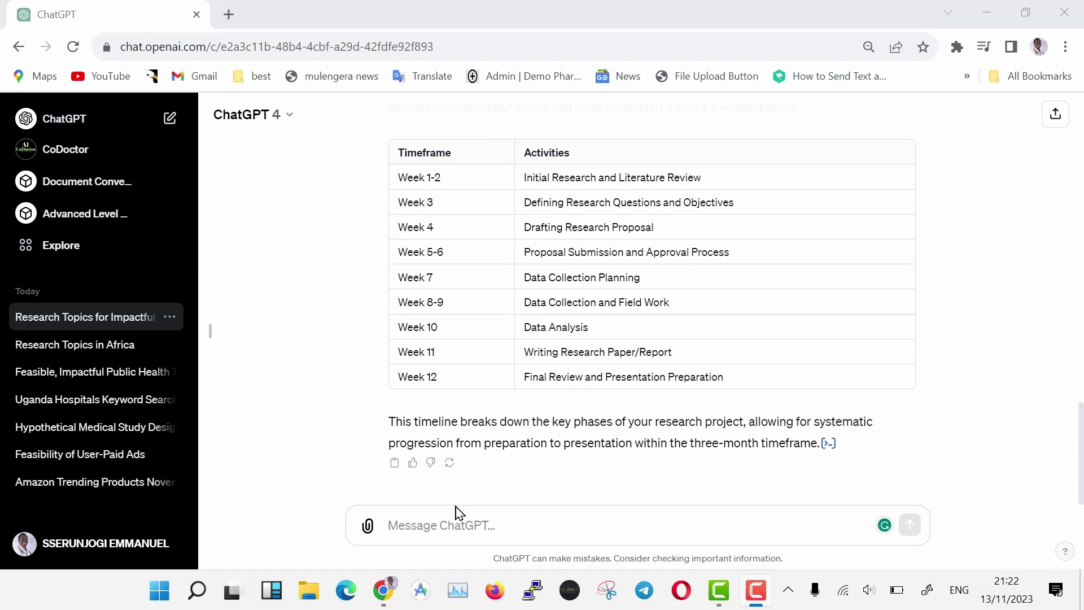
- Send 'This is good for now', asking for a daily Week 1-2 activities table excluding weekends
left_click(447, 530)
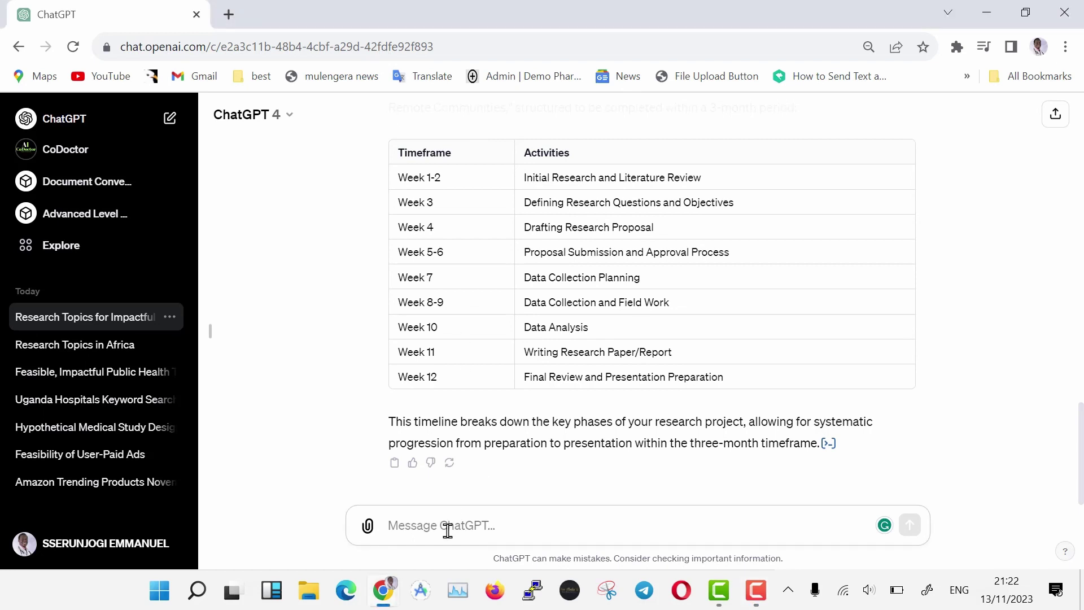
type("This")
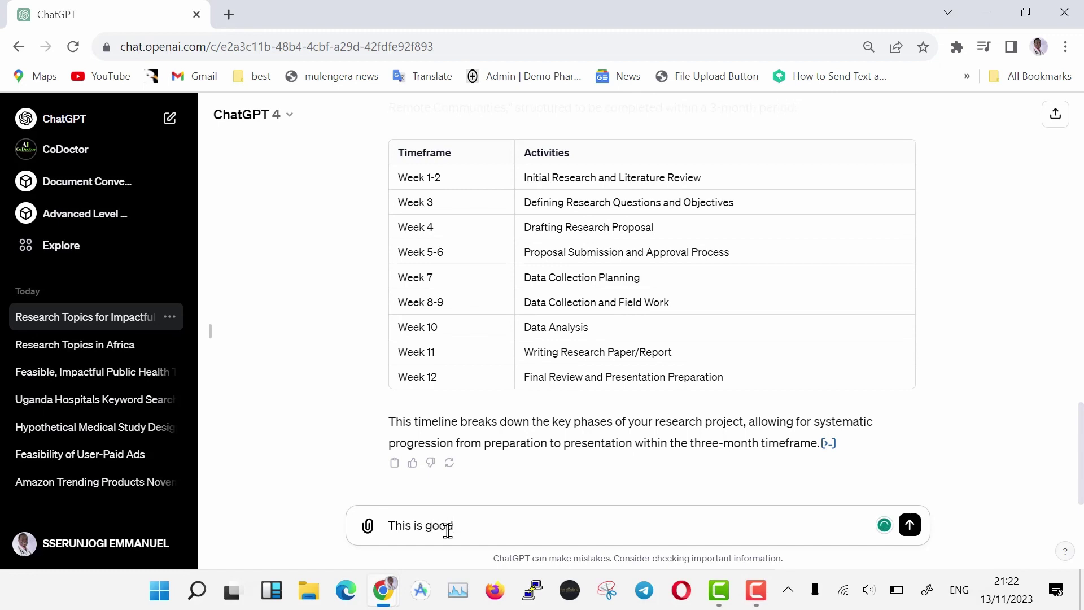
type(" is good")
type("for now. Let us further breakdown week 1-2, create a daily timeframe and activities table, I want to be th")
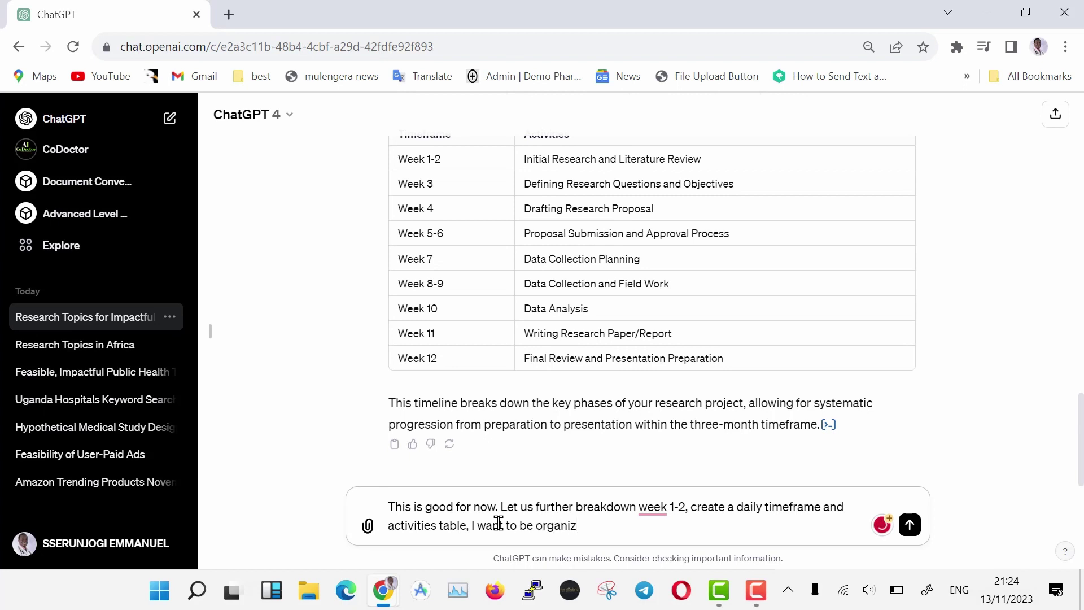
type("Make sure everyday is catered for, save for weekends.")
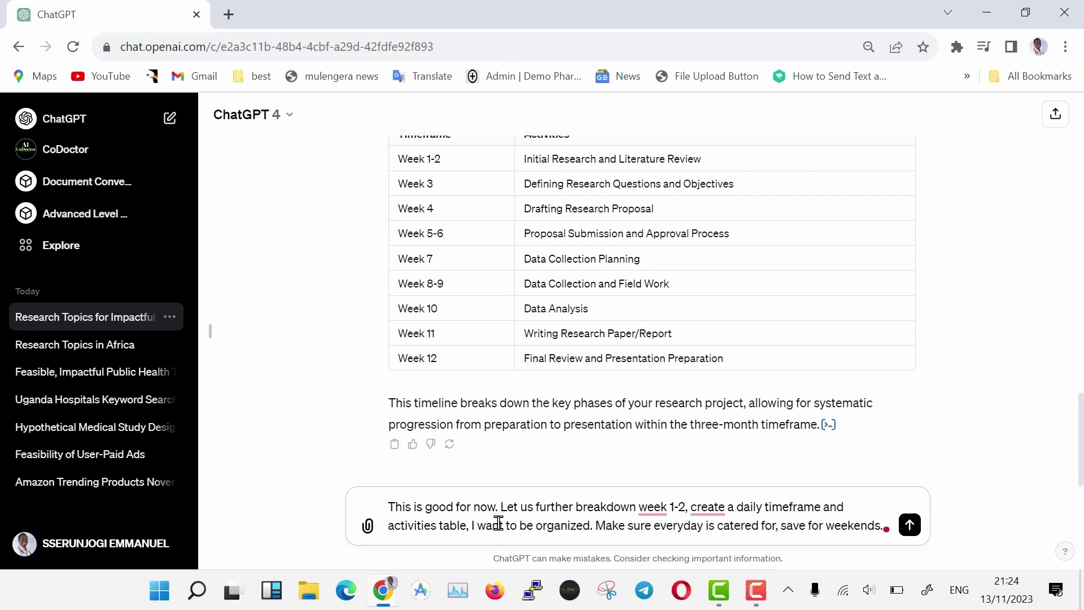
key("Return")
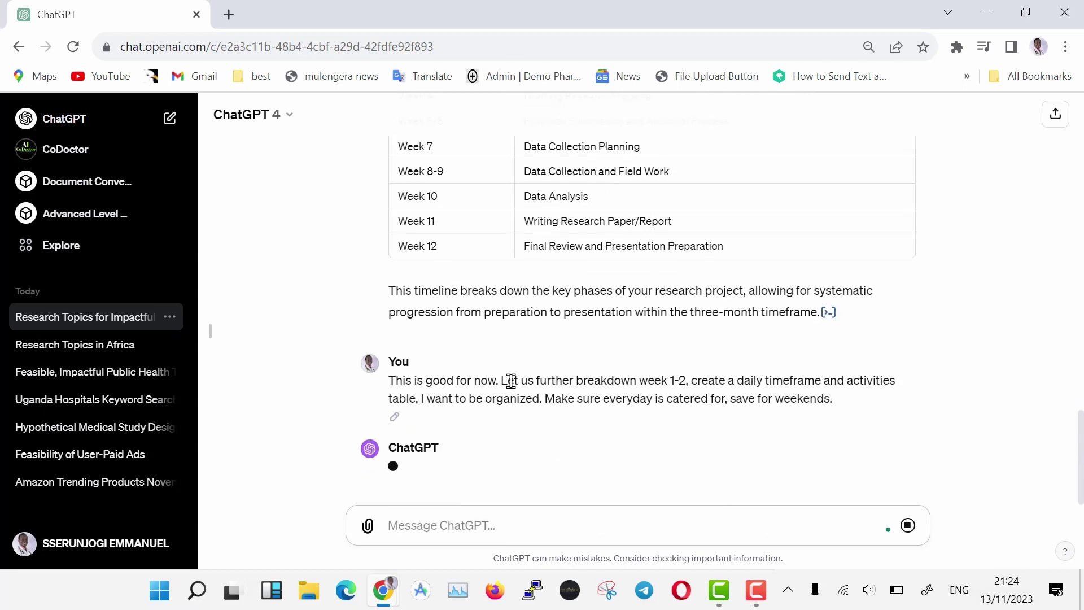
- Follow the incoming daily table, selecting the Initial Research and Literature Review text
scroll(510, 381, "up", 4)
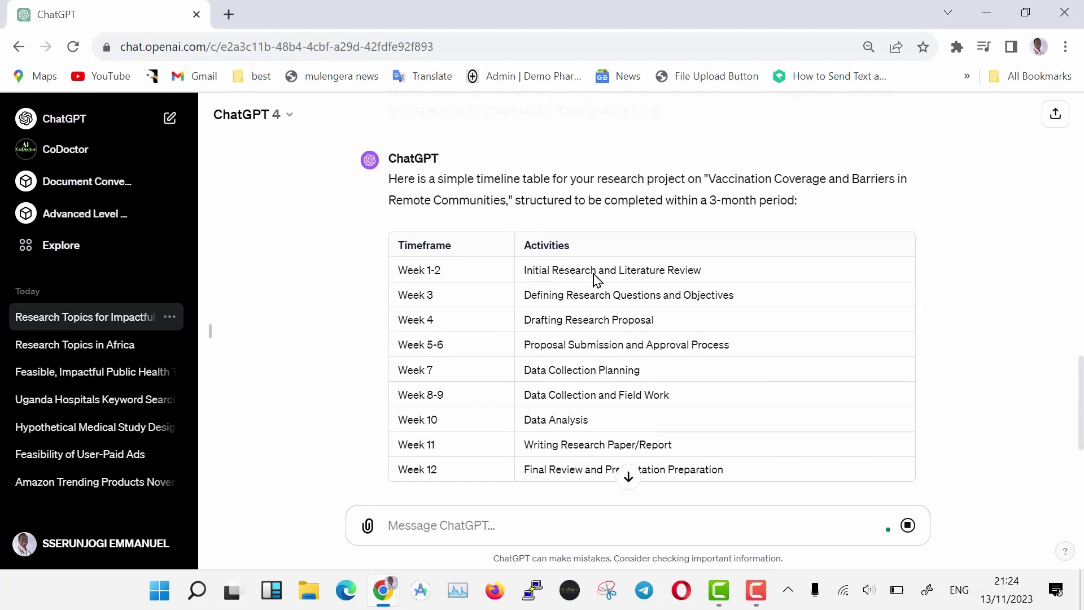
left_click_drag(524, 270, 710, 270)
left_click(709, 278)
scroll(710, 279, "down", 4)
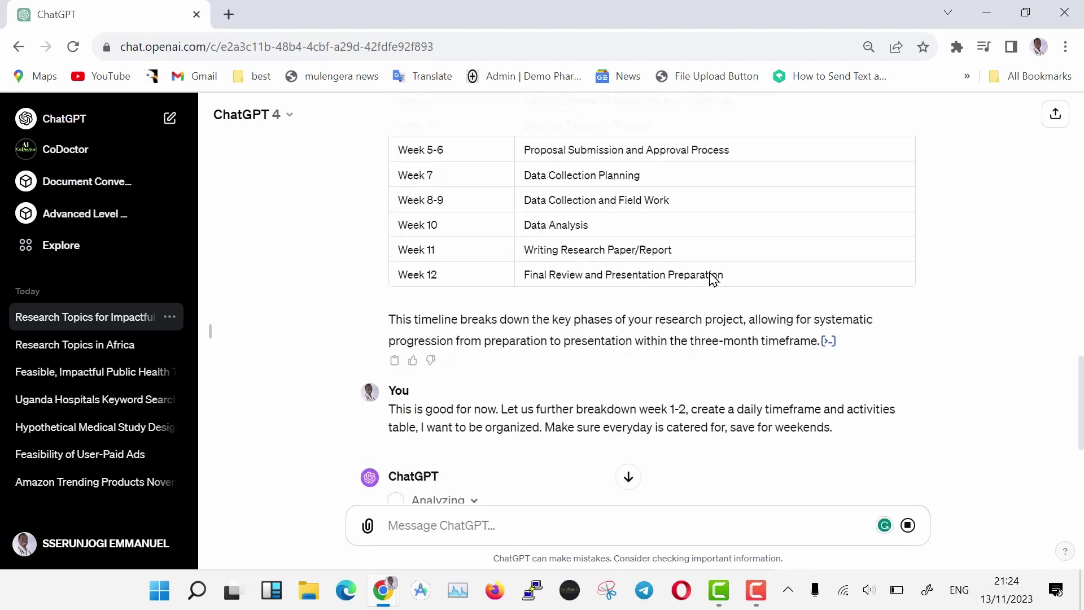
scroll(598, 229, "up", 3)
scroll(641, 404, "down", 5)
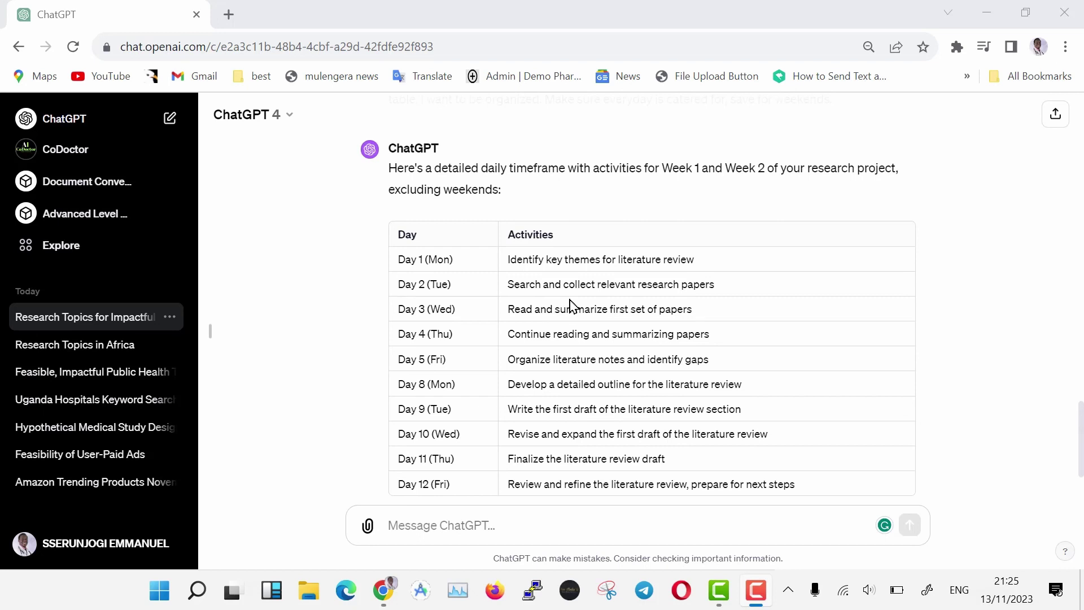
- Scroll through the daily table from Day 1 (Mon) to Day 12 (Fri) and its summary note
scroll(571, 305, "down", 1)
scroll(699, 277, "down", 1)
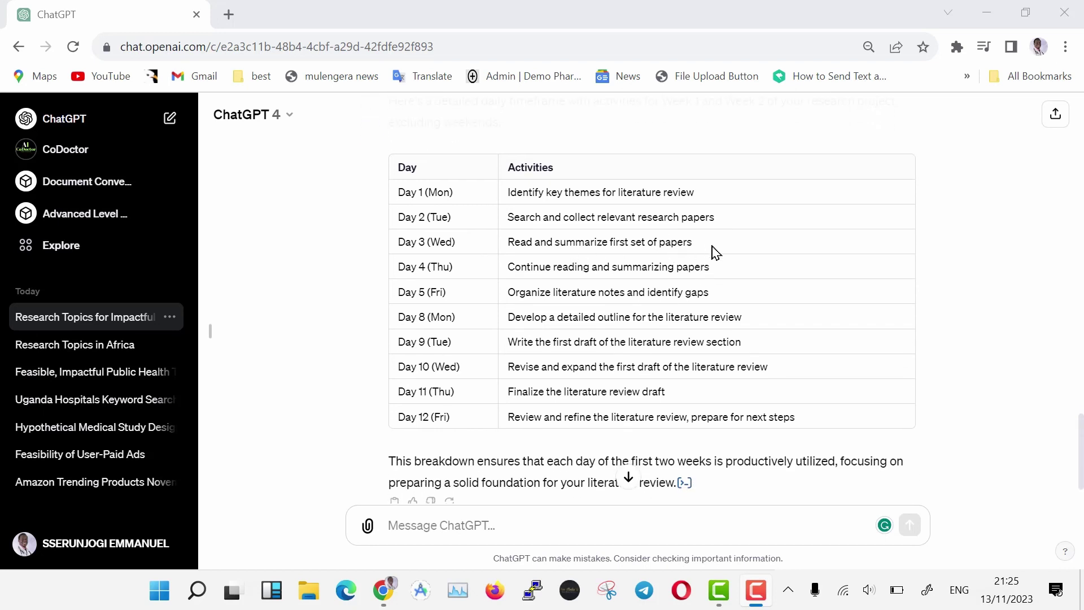
scroll(712, 250, "down", 1)
scroll(714, 252, "down", 1)
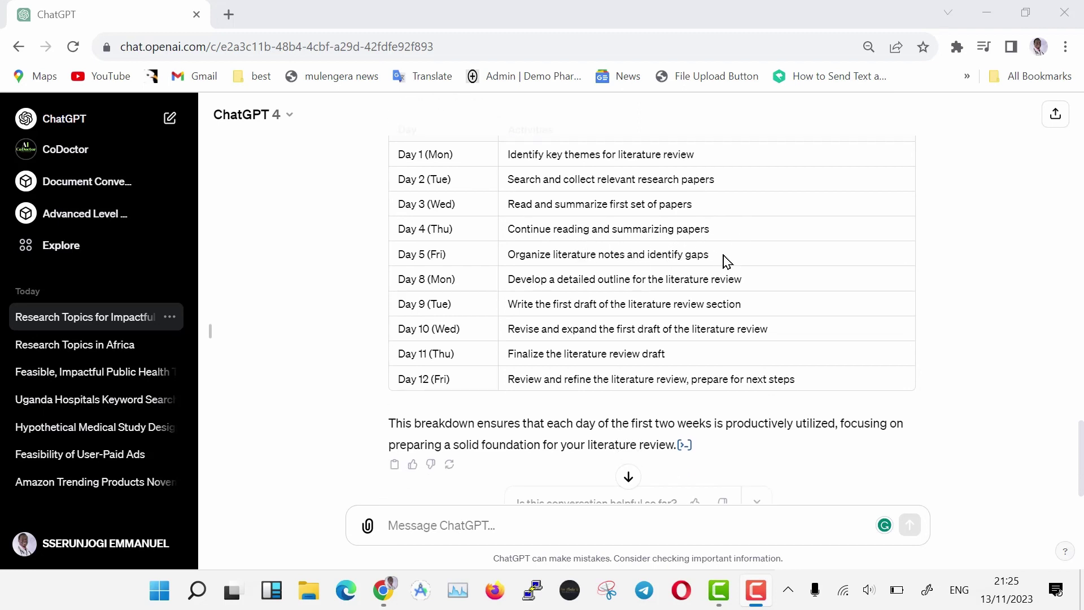
scroll(564, 289, "down", 1)
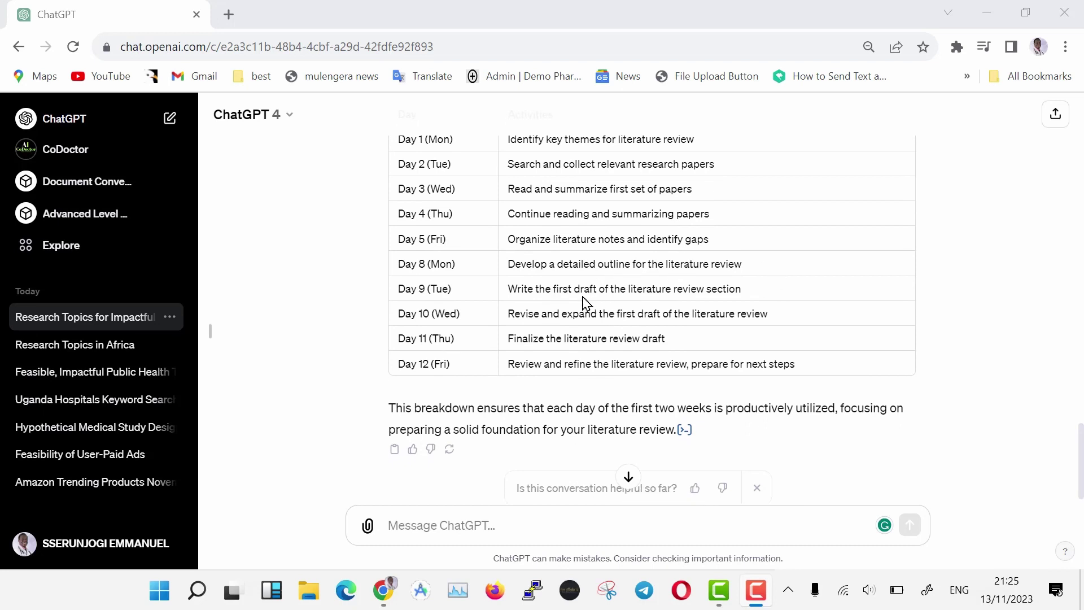
scroll(583, 312, "down", 1)
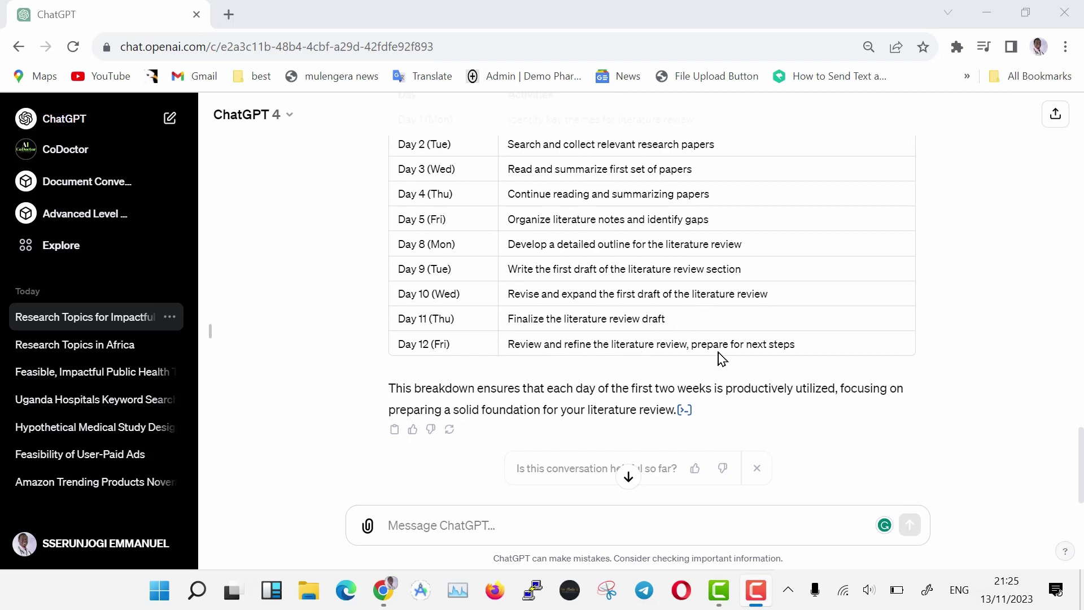
scroll(722, 359, "down", 1)
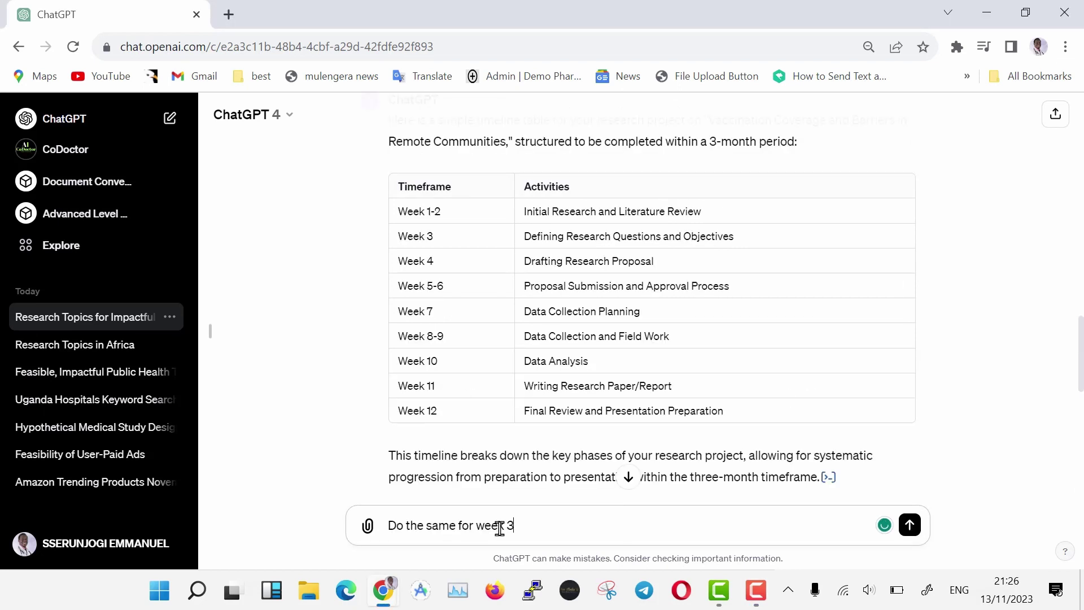
- Send 'Do the same for week 3', then 'Do the same for week 4'
key("Return")
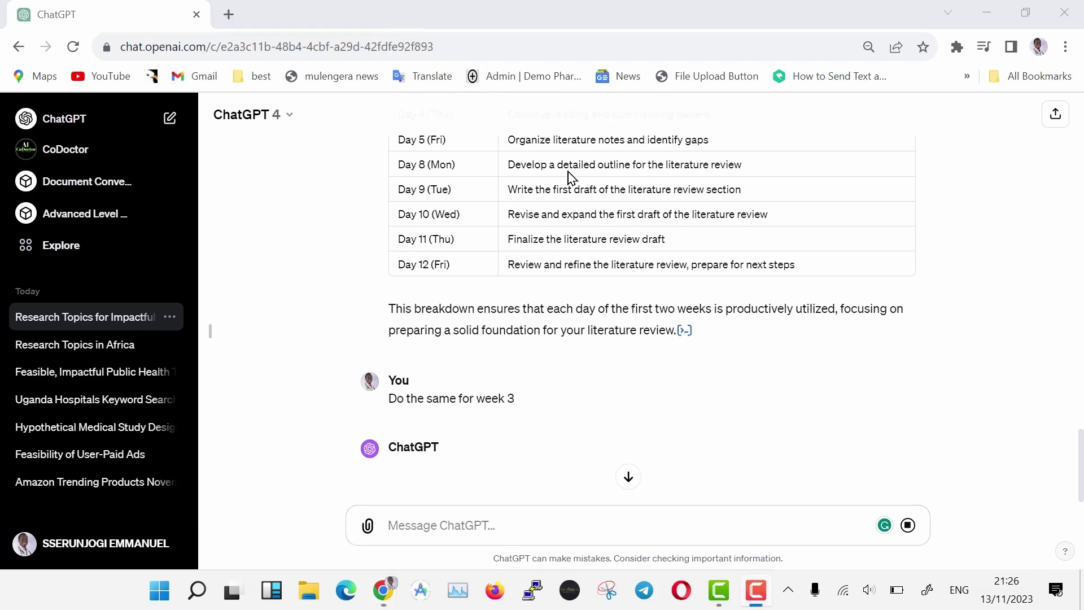
scroll(621, 319, "down", 1)
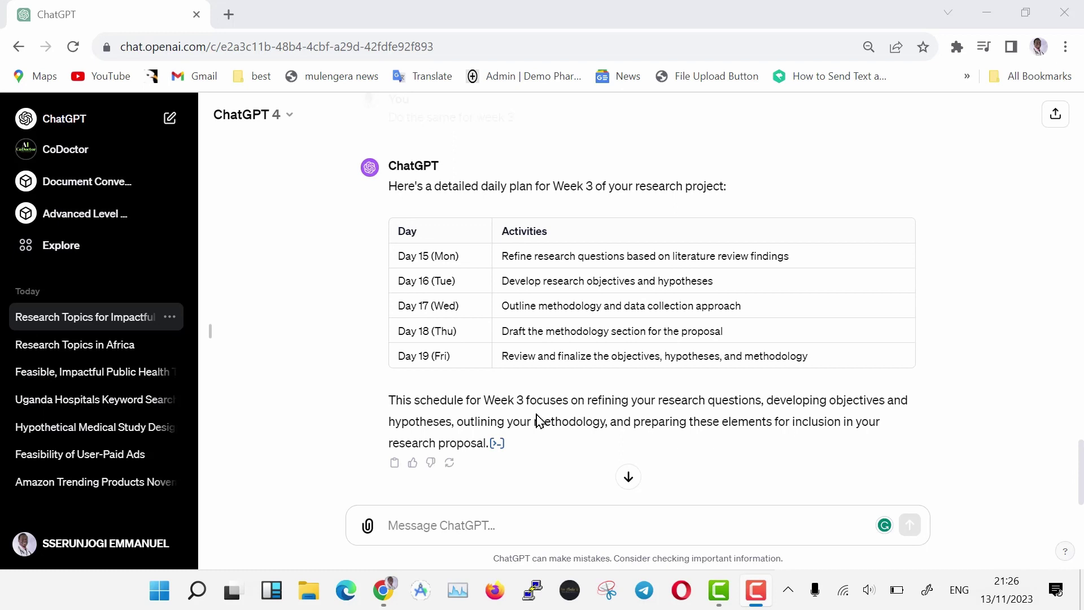
left_click(466, 525)
type("Do the same for week 4")
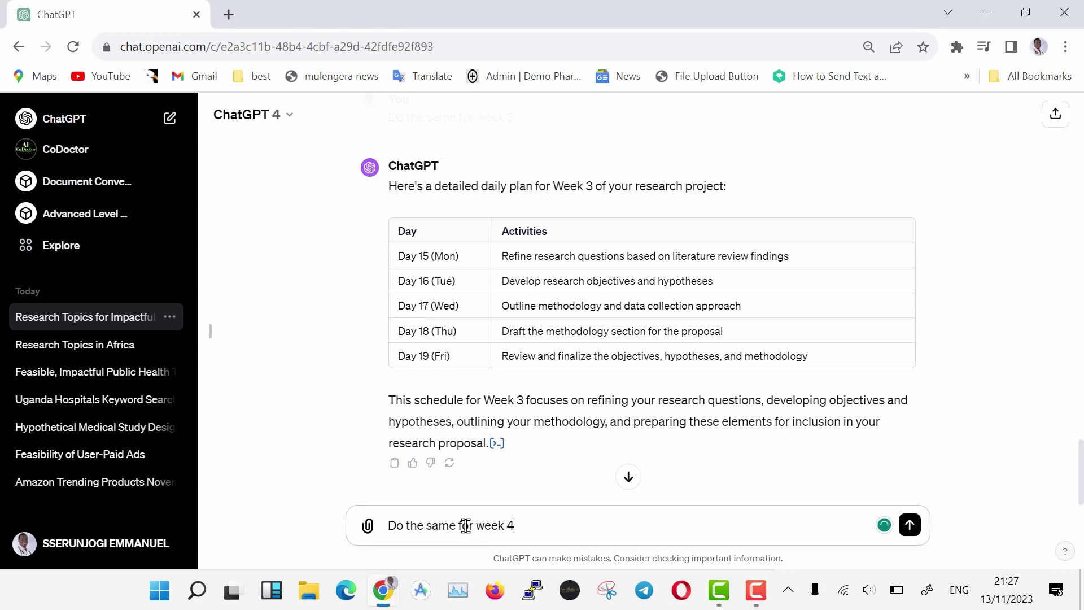
key("Return")
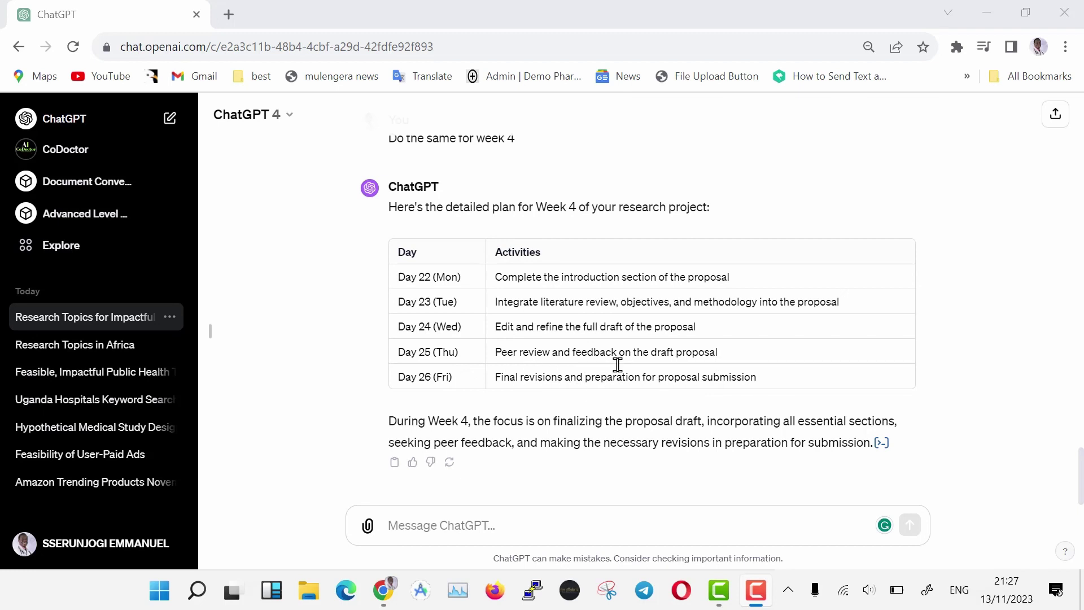
- Jump to the end of the streaming Week 5–6 daily plan covering Days 29–40
scroll(617, 364, "up", 15)
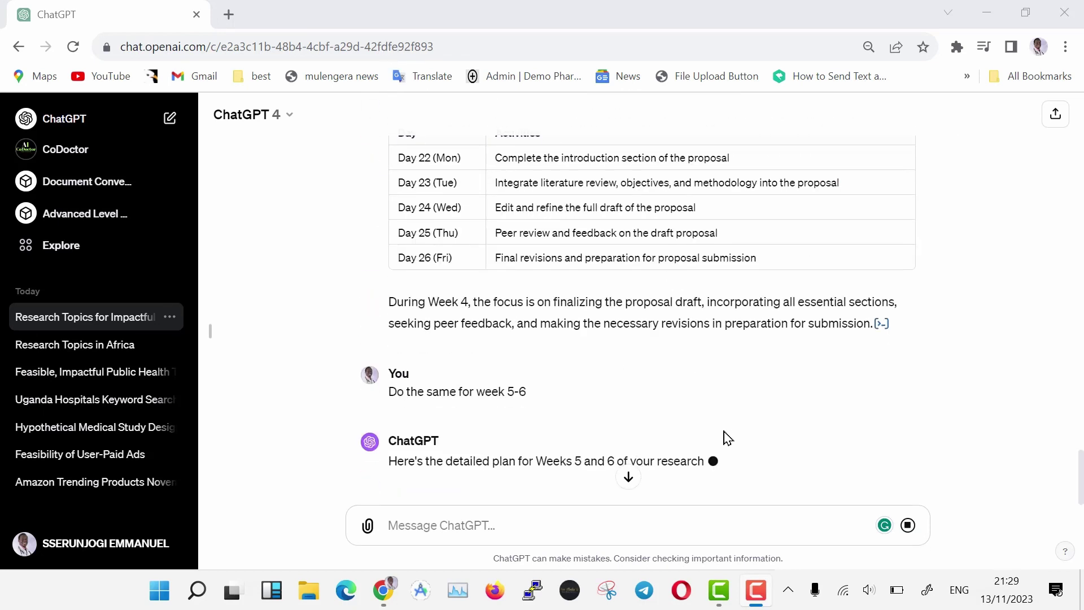
left_click(628, 478)
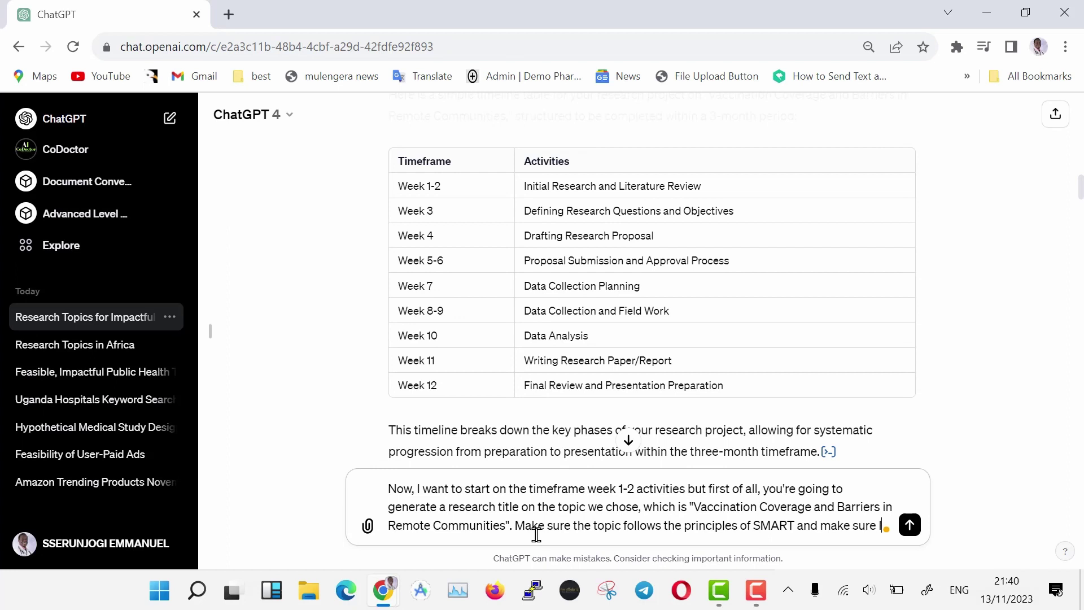
- Finish and send the request for a SMART, student-affordable title for the vaccination topic
type("can afford it since I'm a studen")
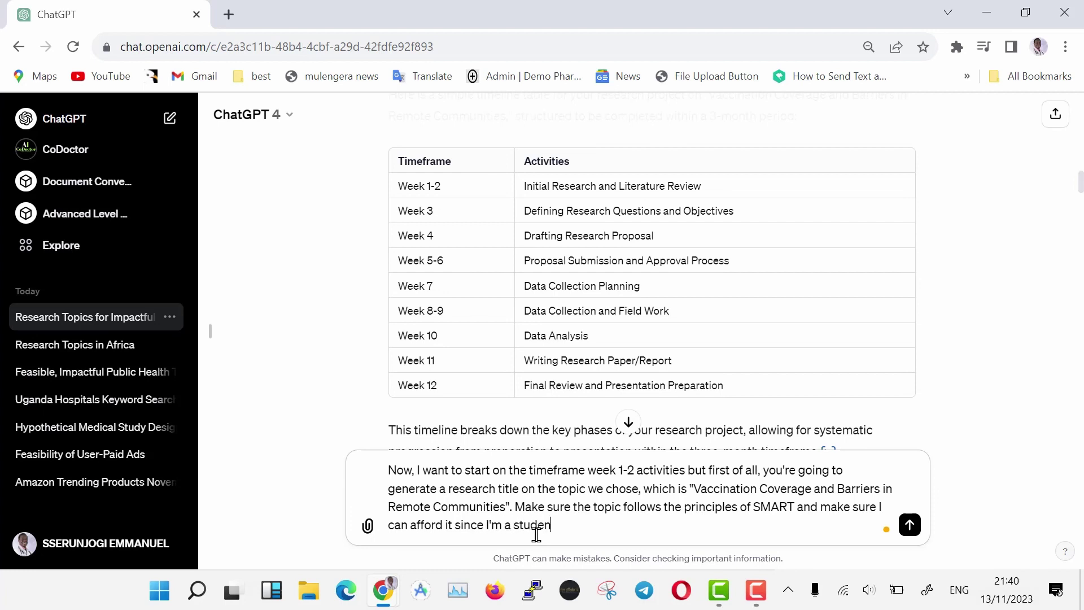
key("Return")
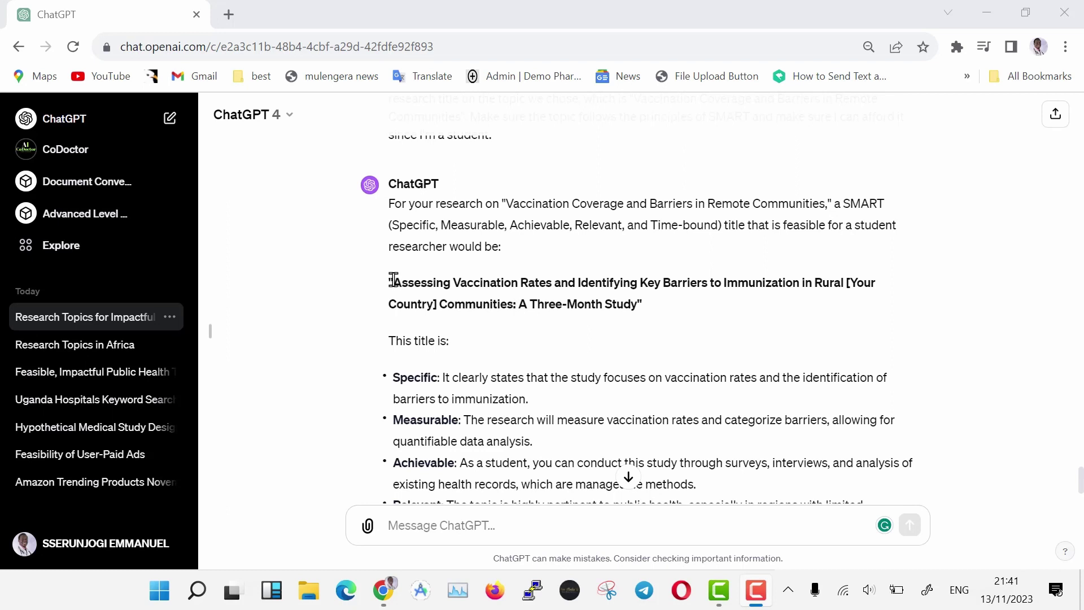
left_click_drag(393, 280, 774, 309)
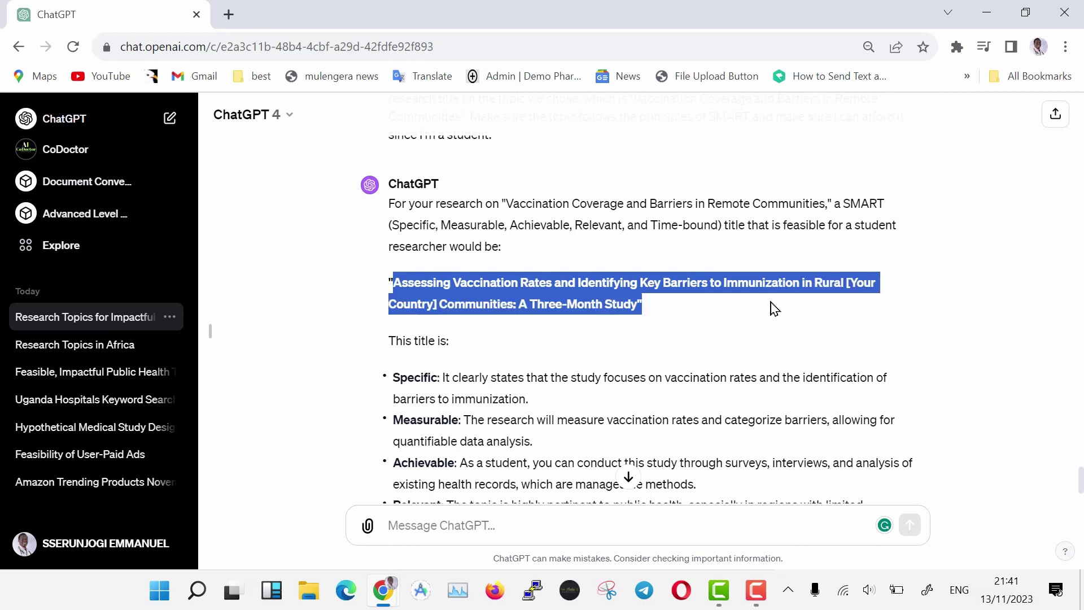
left_click(687, 311)
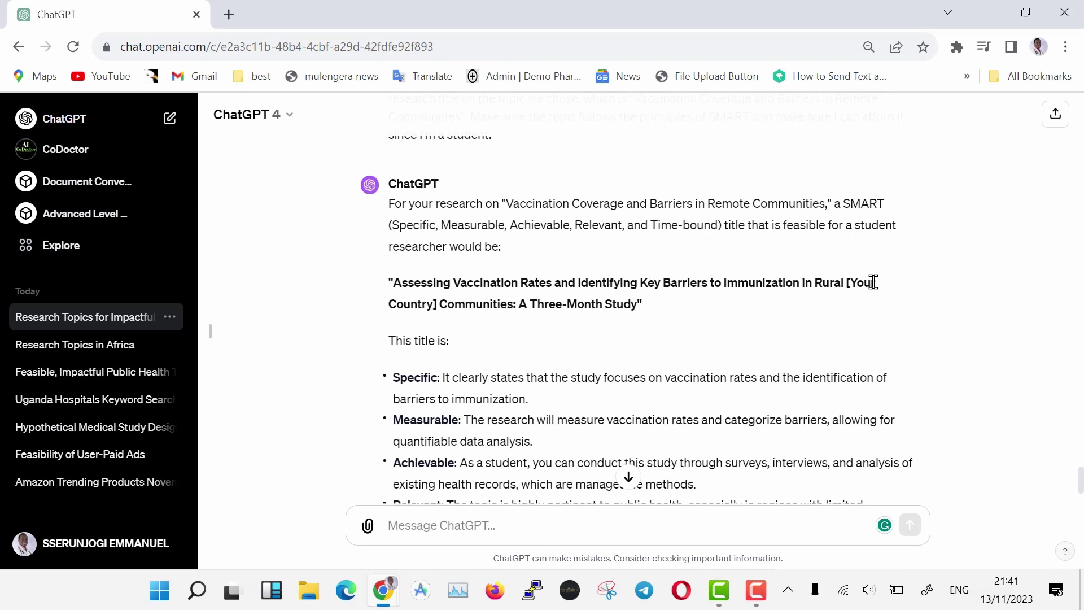
scroll(563, 339, "down", 1)
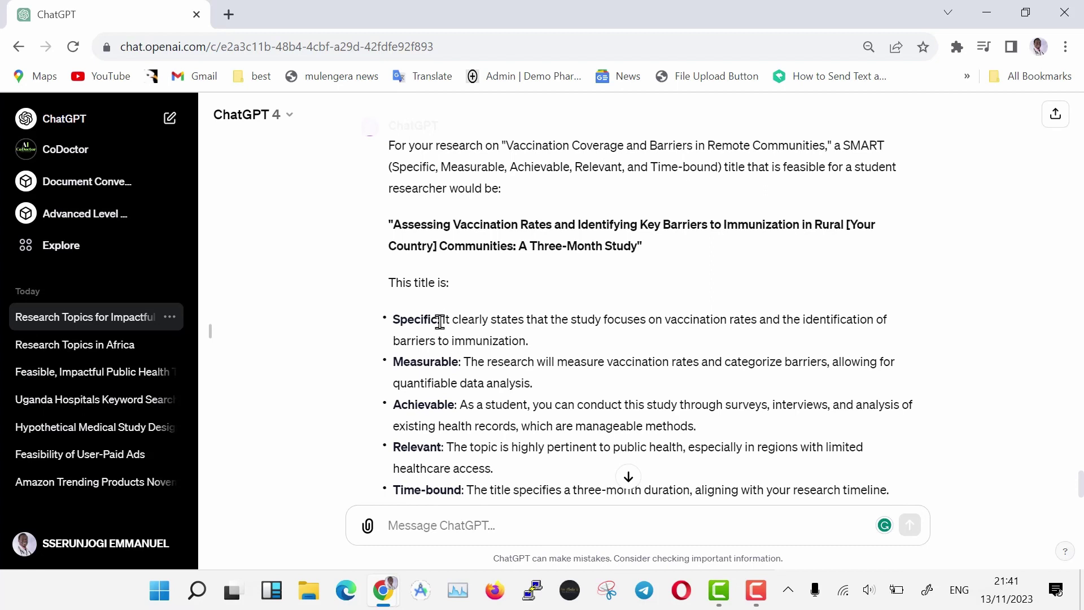
scroll(508, 363, "up", 20)
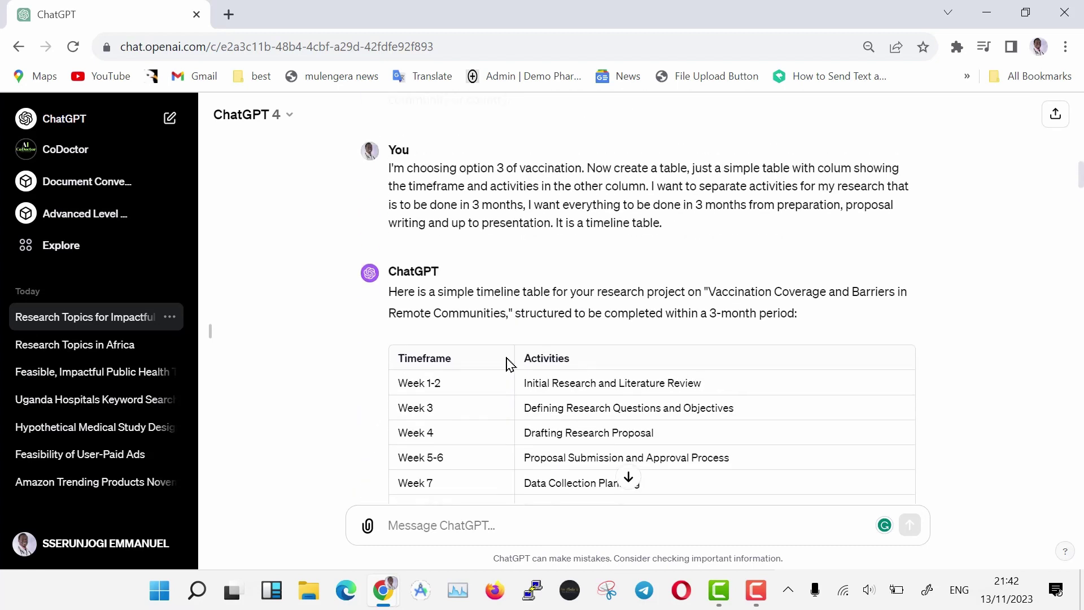
- Copy the 12-week timeline table from the Timeframe header through Week 12
scroll(506, 363, "up", 15)
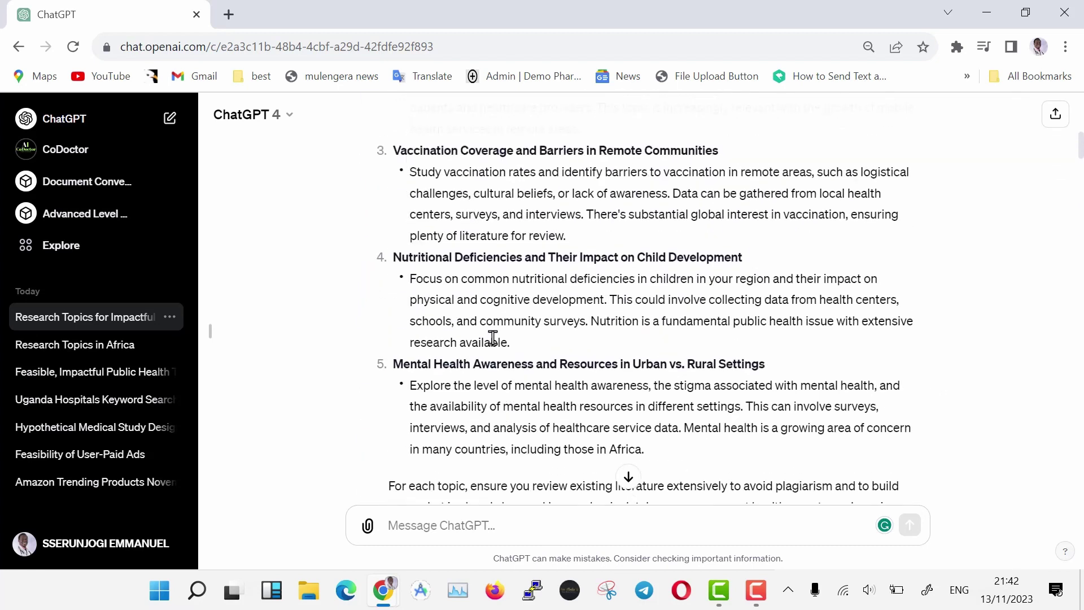
scroll(492, 337, "down", 20)
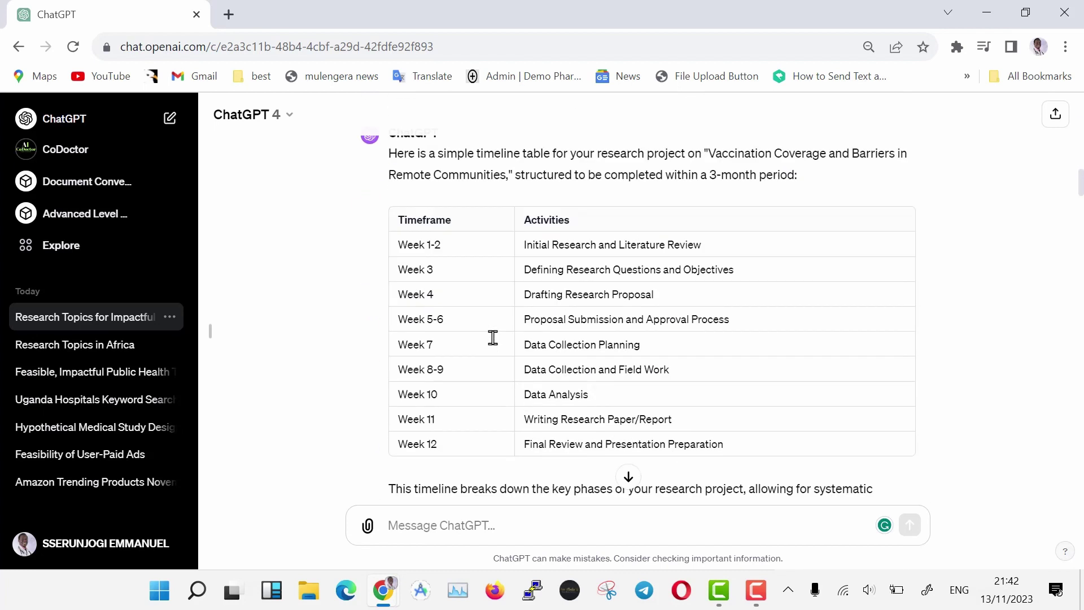
scroll(493, 338, "up", 1)
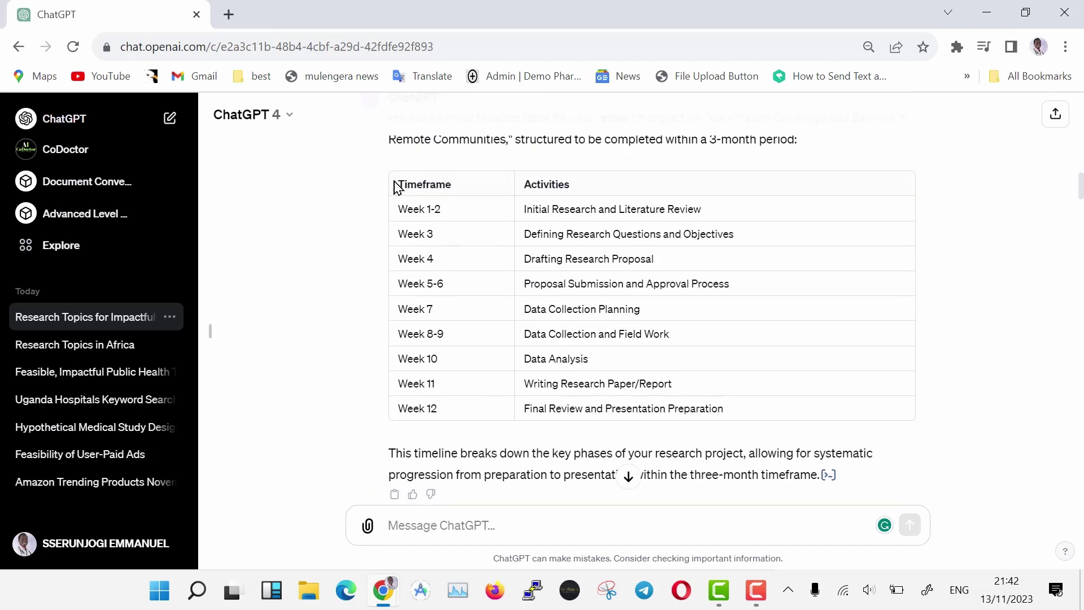
left_click_drag(396, 186, 743, 414)
right_click(624, 281)
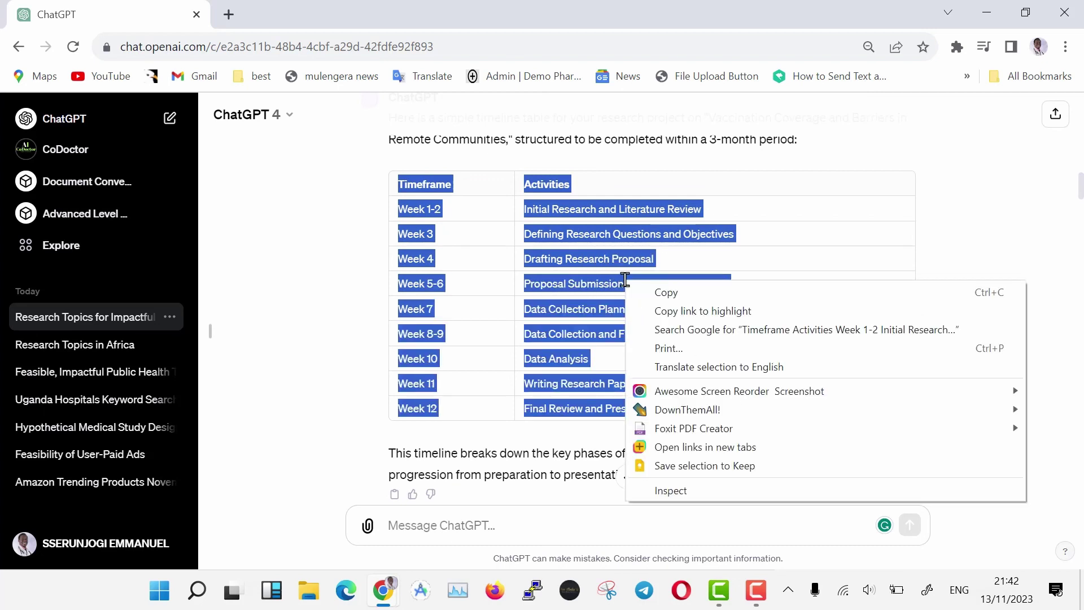
left_click(664, 293)
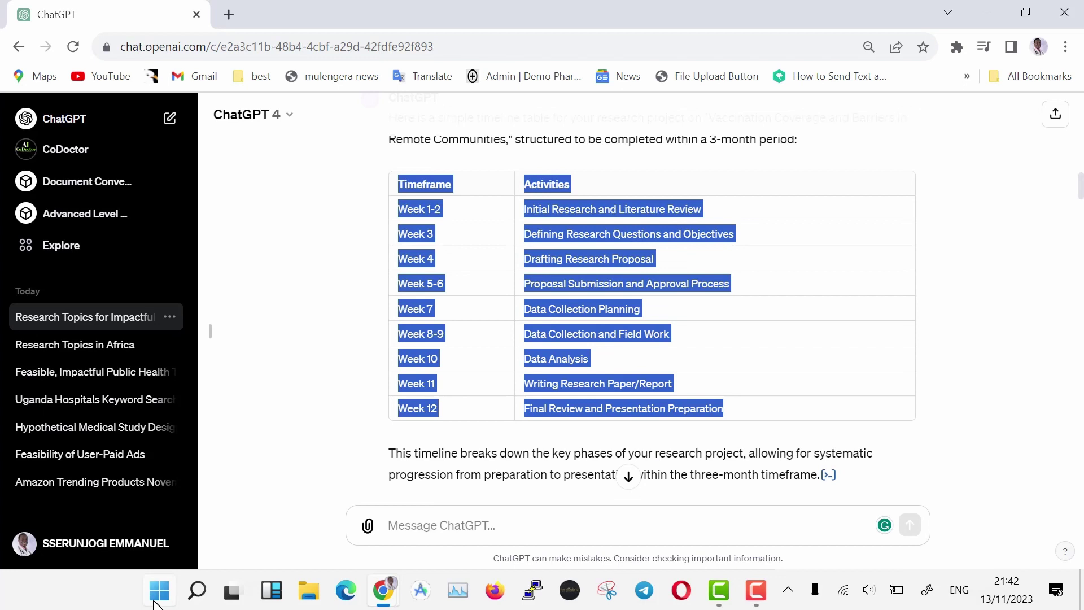
- Paste the timeline into a new blank Excel workbook with Match Destination Formatting and autofit columns A–B
left_click(158, 599)
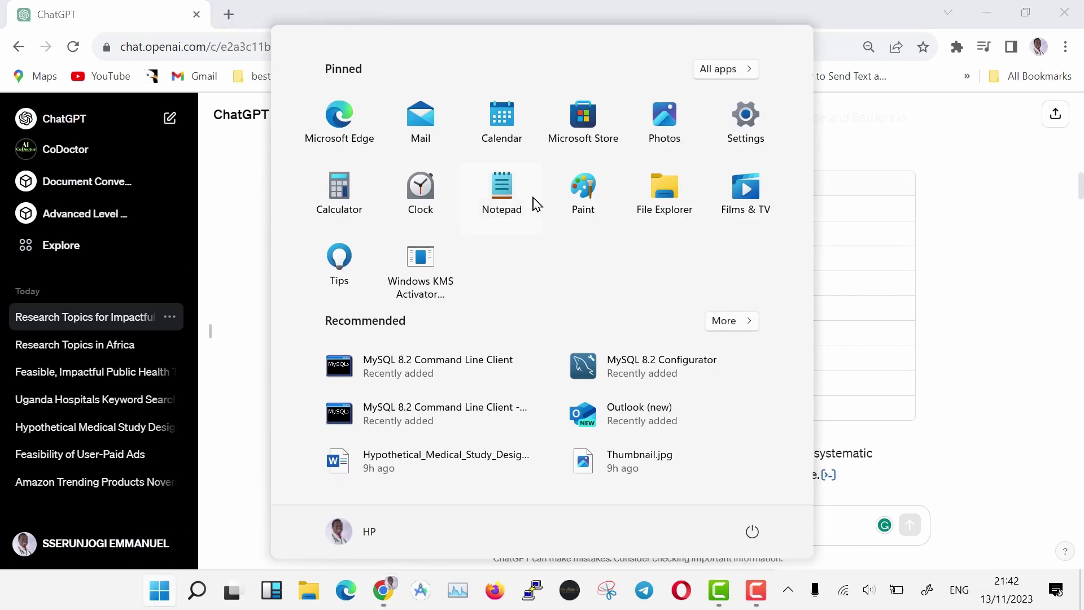
left_click(731, 70)
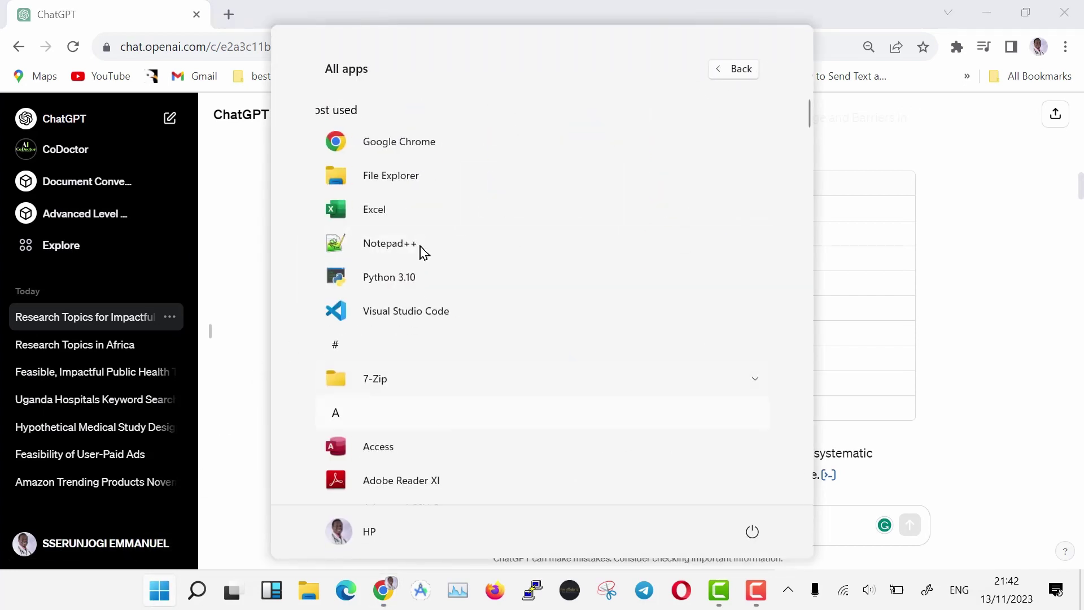
left_click(374, 210)
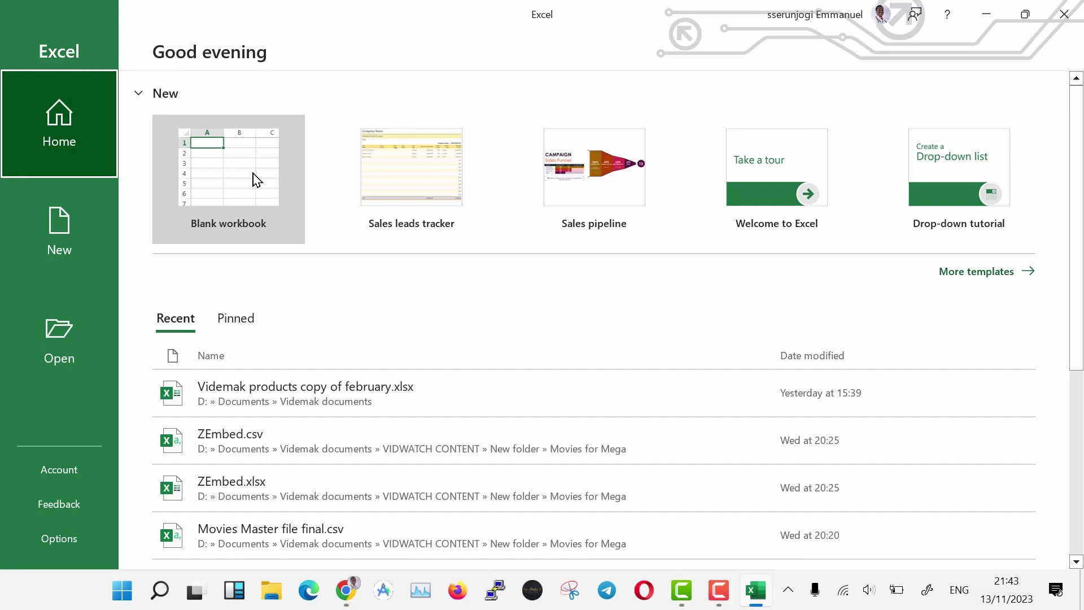
left_click(257, 180)
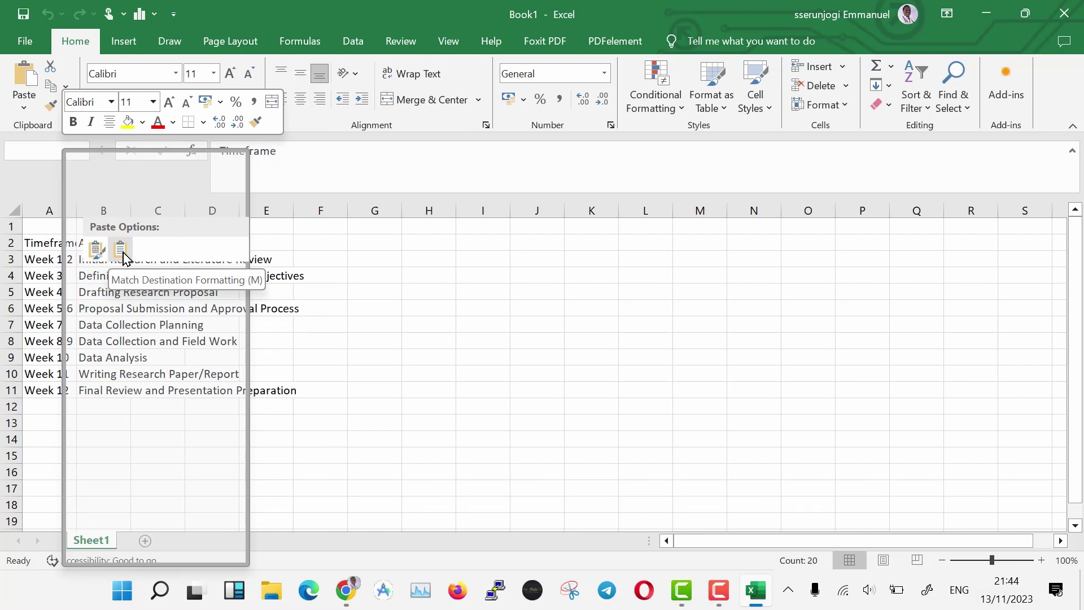
left_click(121, 250)
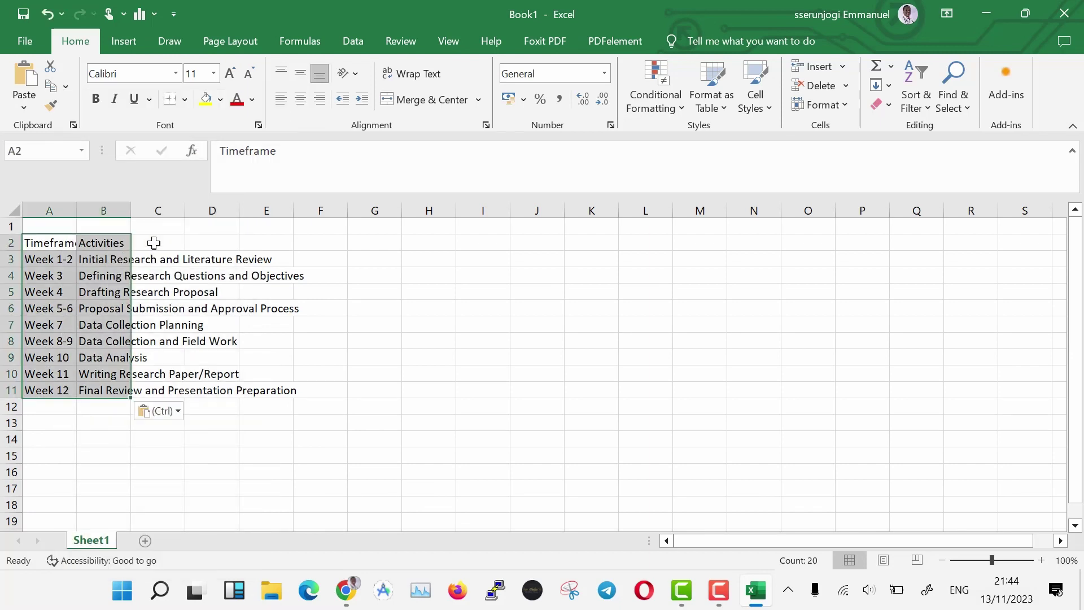
double_click(77, 210)
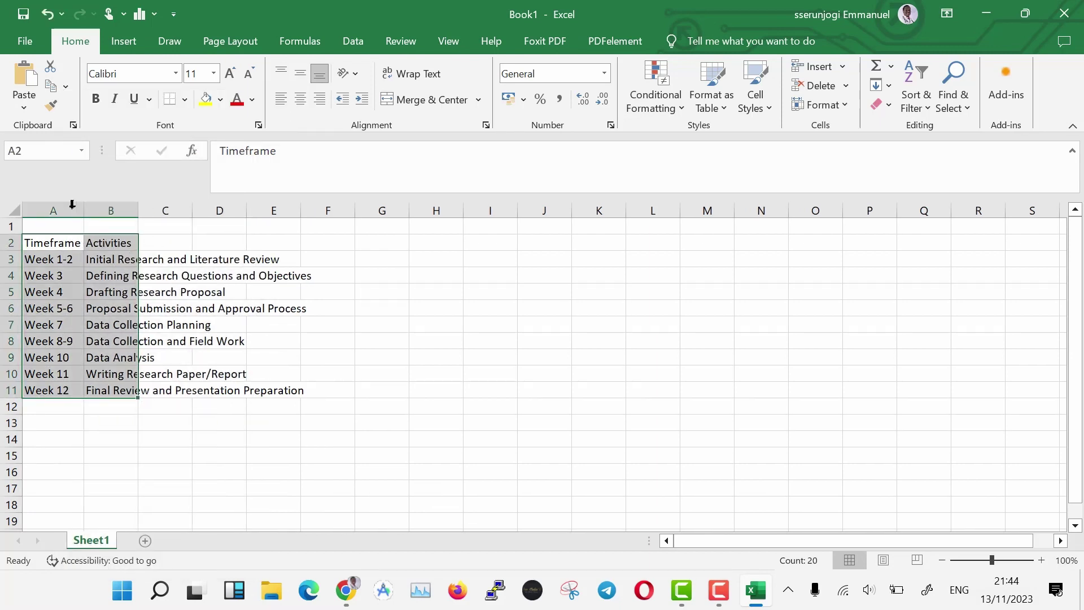
double_click(137, 208)
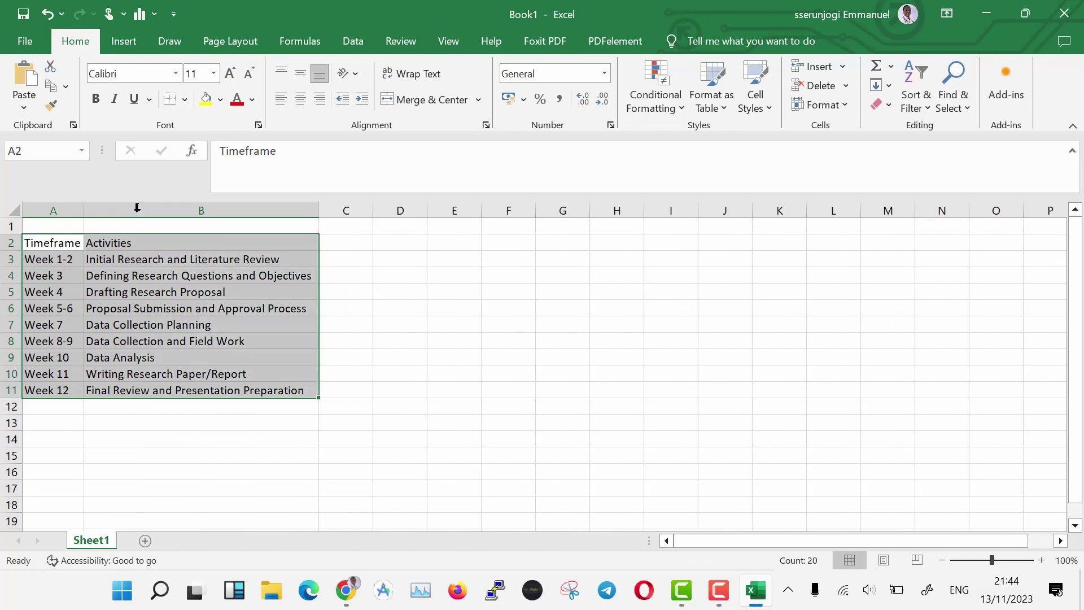
left_click(387, 326)
- Copy the Week 1-2 row 3 into row 13, then return to ChatGPT
left_click(11, 259)
key("ctrl+c")
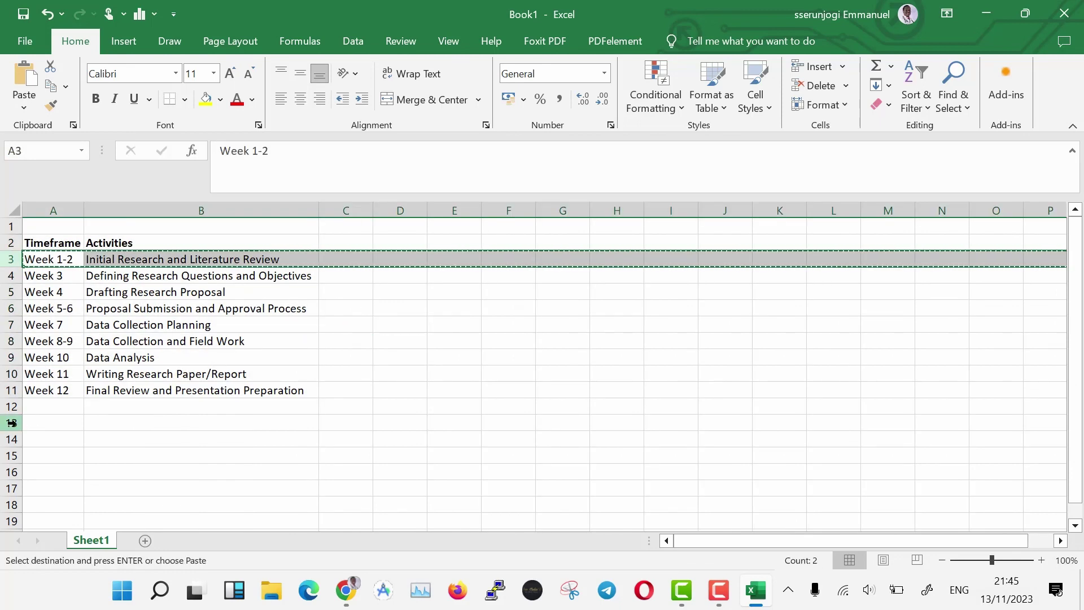
left_click(12, 422)
key("ctrl+v")
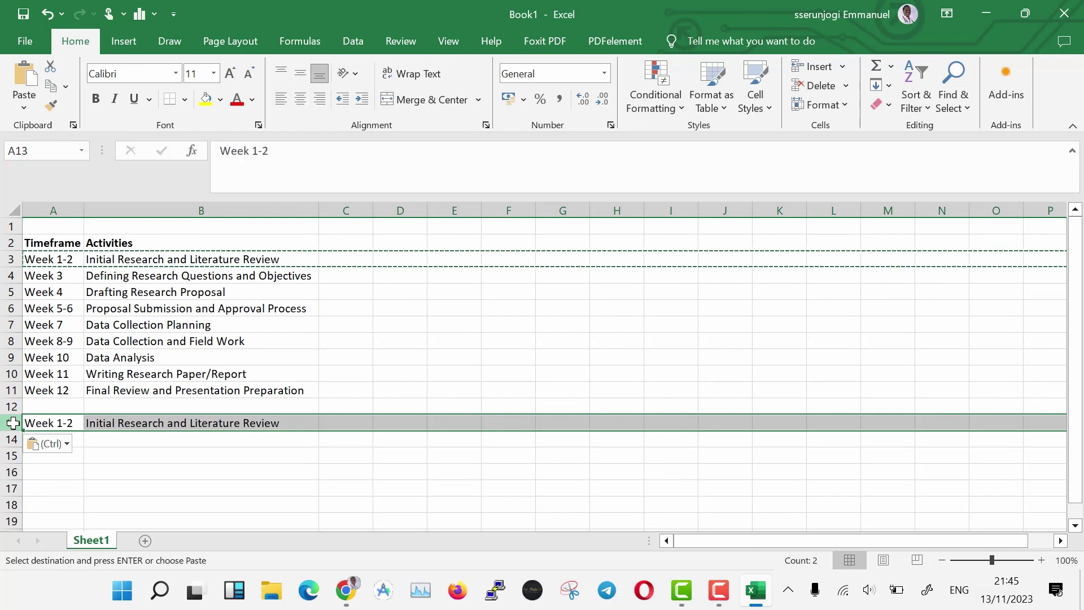
key("alt+Tab")
left_click(811, 450, "shift")
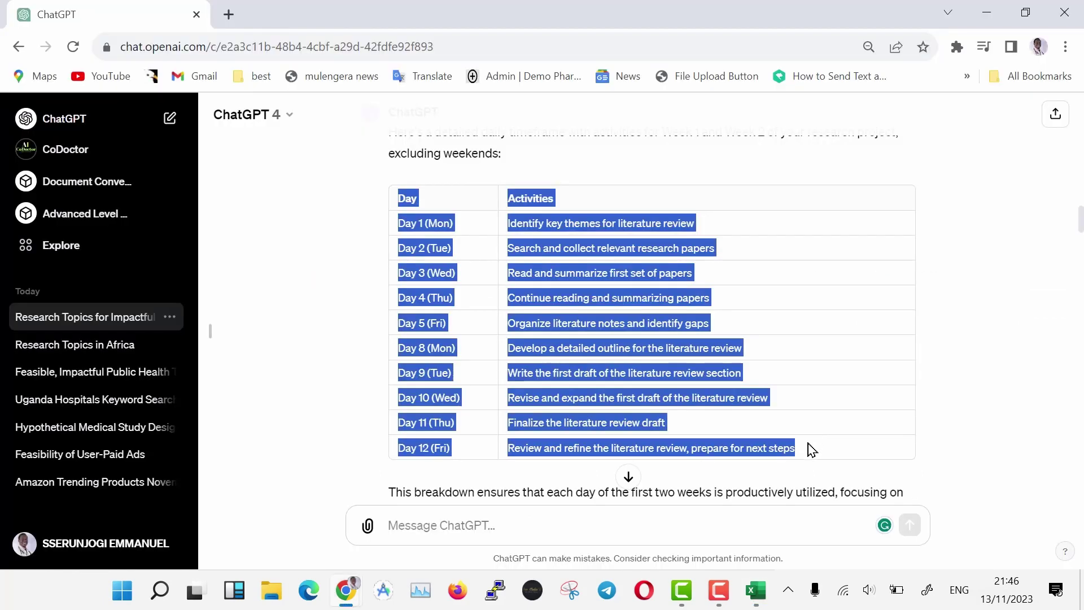
- Copy ChatGPT's daily Week 1-2 table and paste it at A14 with Keep Source Formatting
right_click(646, 290)
left_click(675, 302)
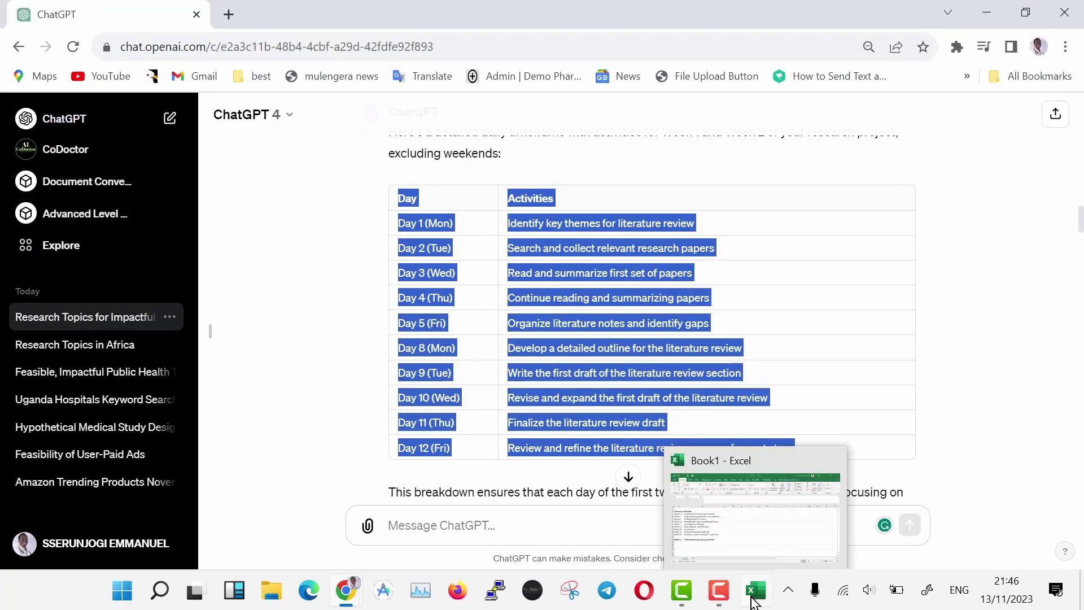
left_click(748, 563)
right_click(37, 441)
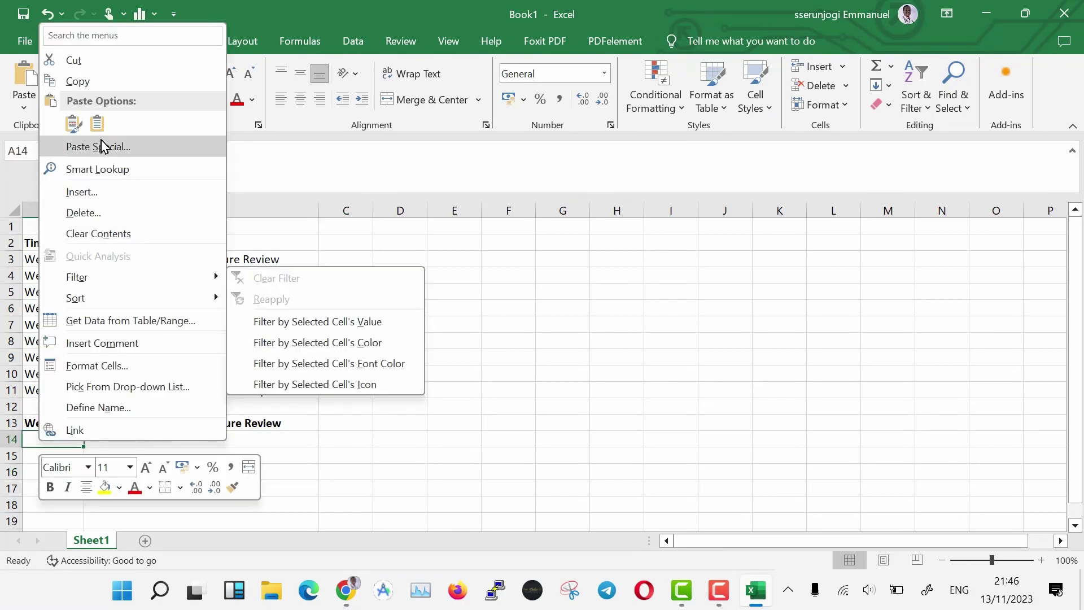
left_click(73, 123)
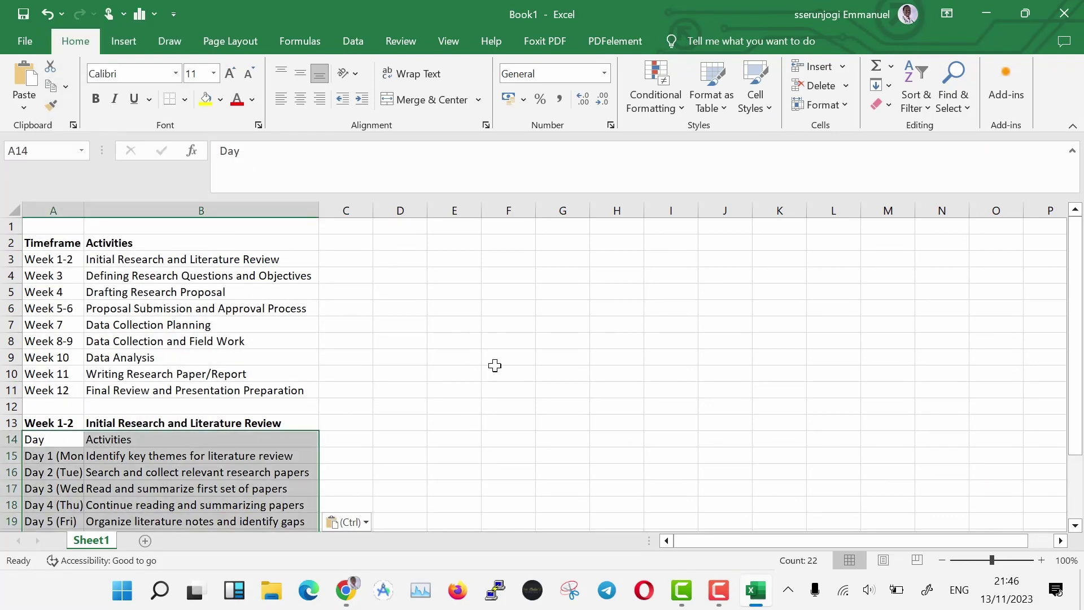
left_click_drag(494, 366, 494, 365)
scroll(495, 365, "down", 1)
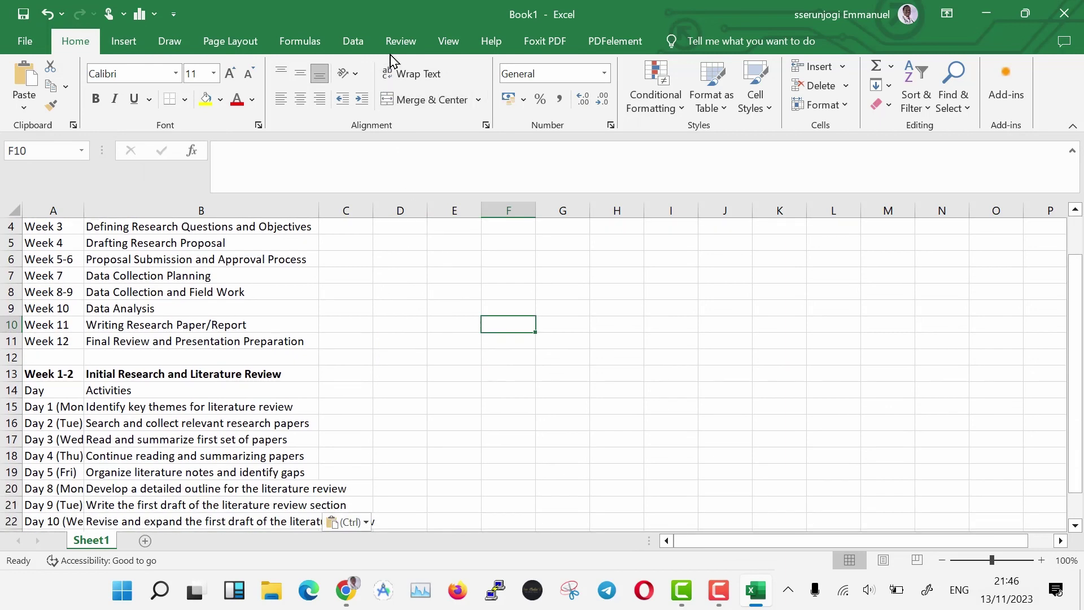
scroll(378, 438, "down", 2)
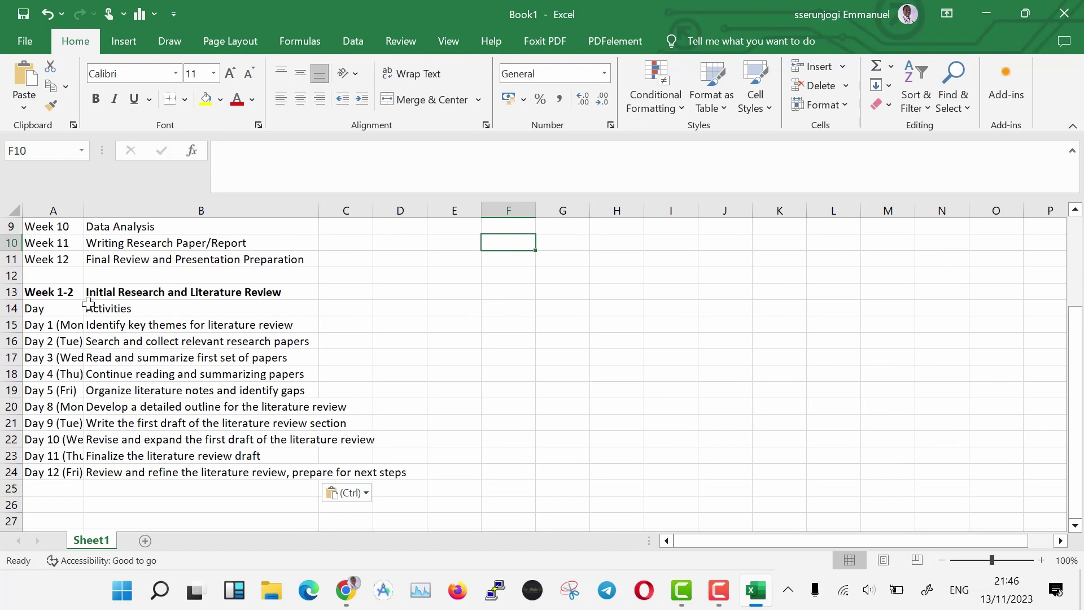
scroll(255, 379, "up", 3)
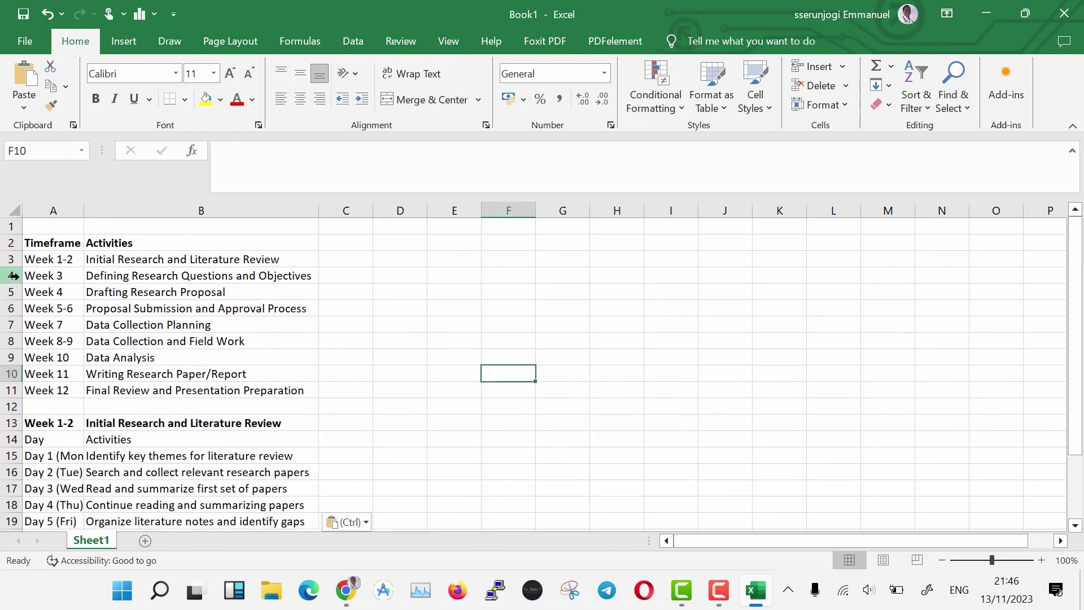
- Copy the Week 3 row 4 and select cell C3
left_click(13, 275)
key("ctrl+c")
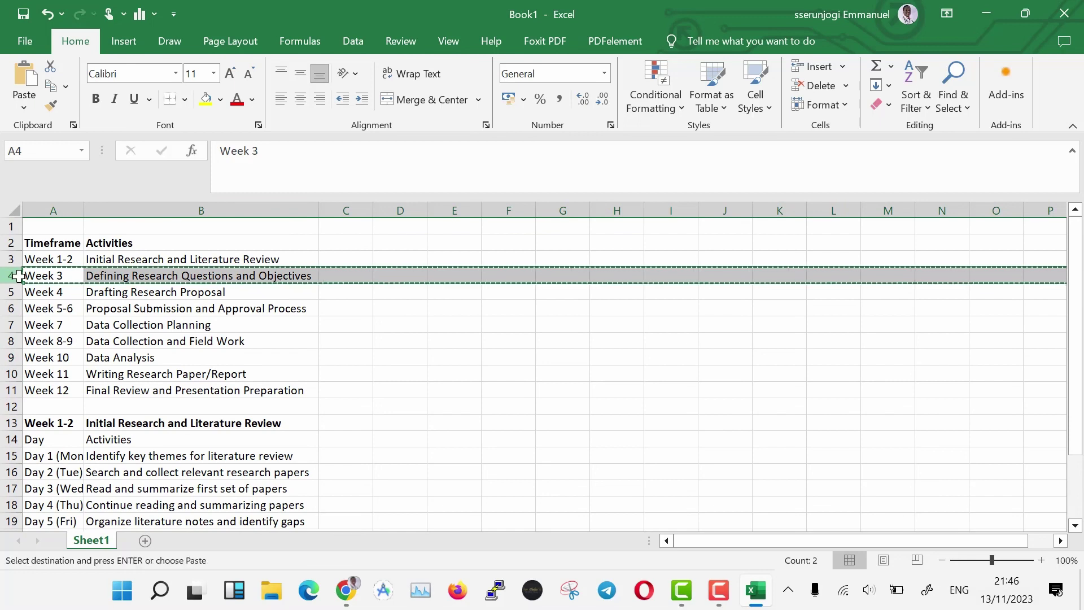
scroll(333, 371, "down", 3)
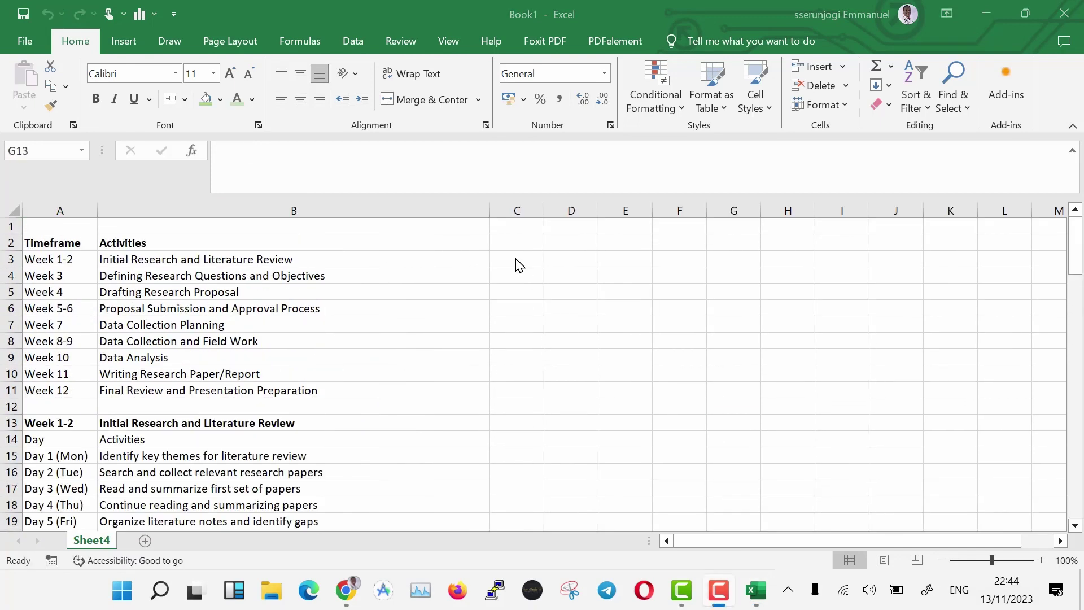
left_click(516, 258)
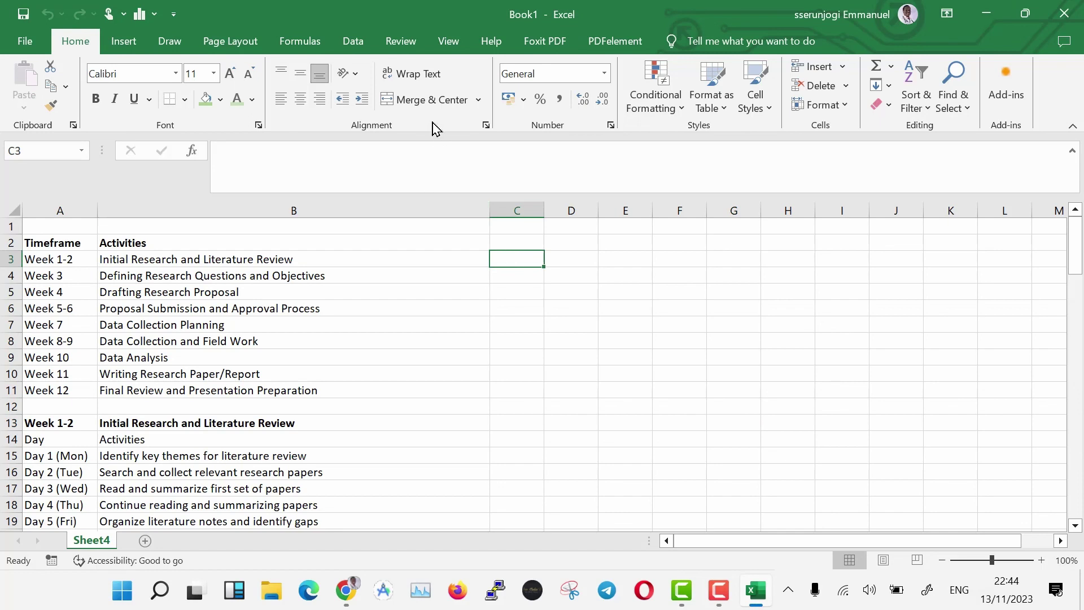
- Tick Developer under Main Tabs in Customize the Ribbon and confirm with OK
right_click(435, 129)
left_click(501, 163)
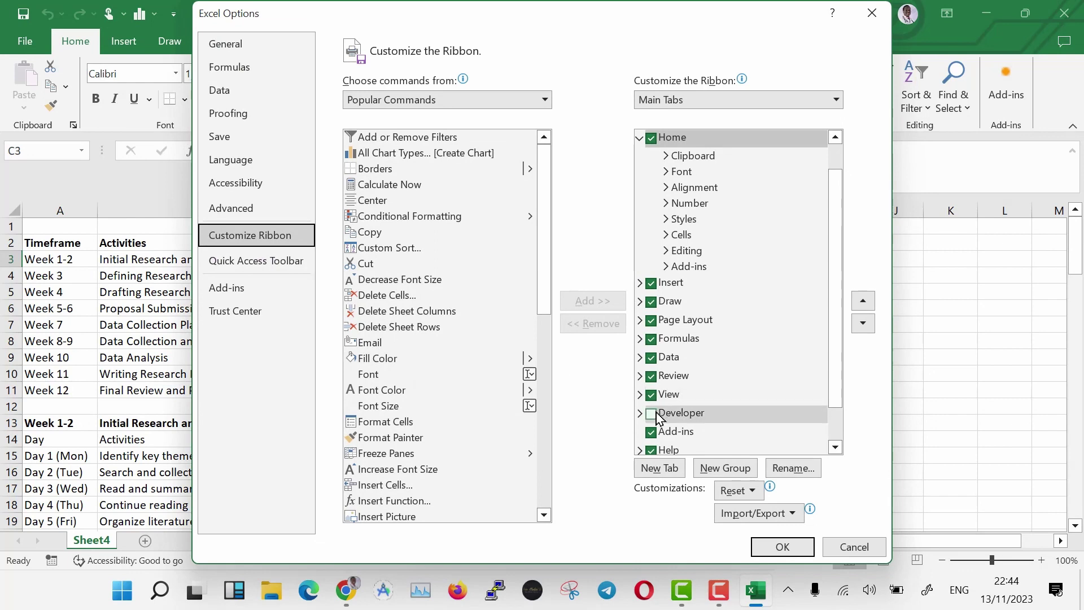
left_click(650, 413)
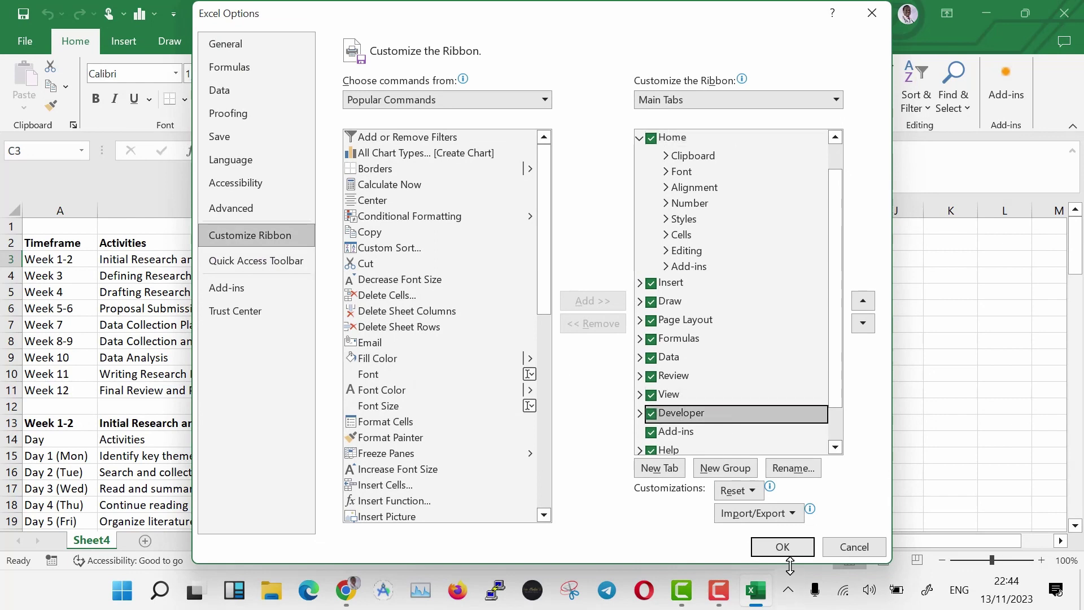
left_click(789, 547)
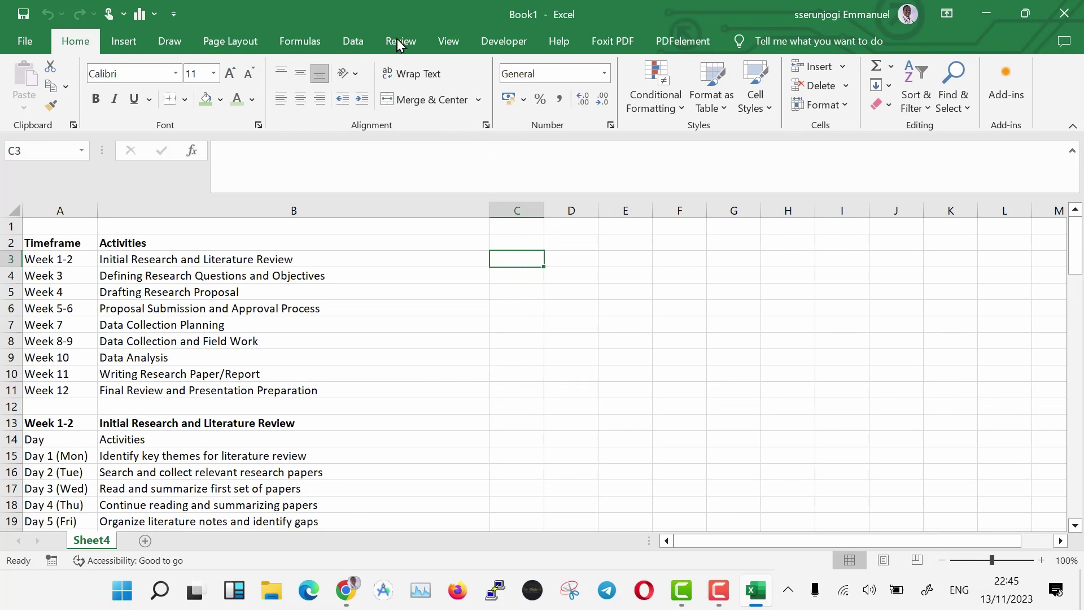
- Insert a Form Controls check box labelled Status in C3, copy it down to C11, and target C15
left_click(485, 48)
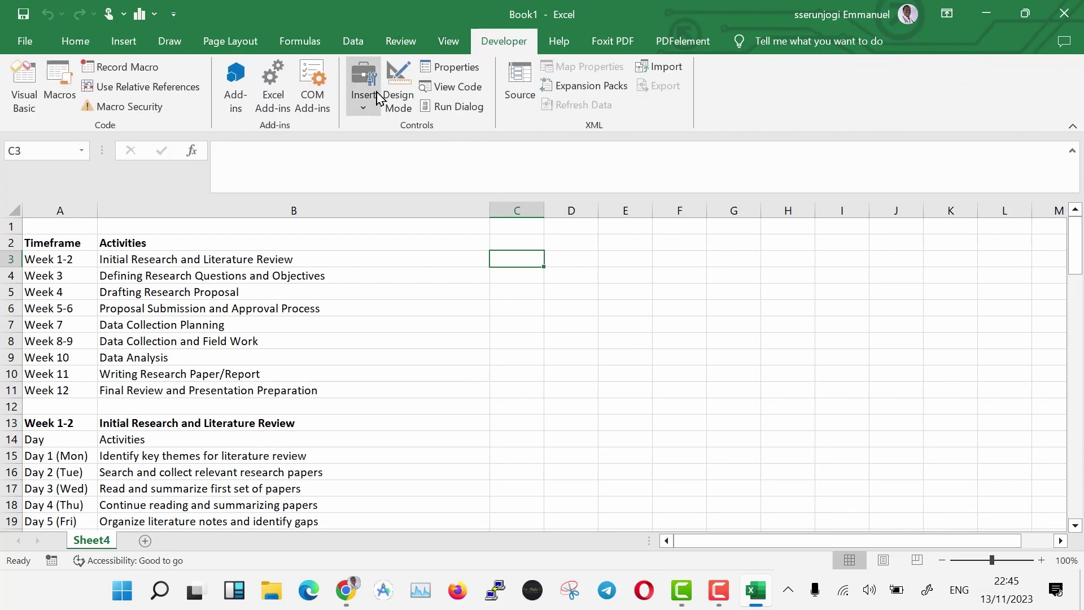
left_click(366, 107)
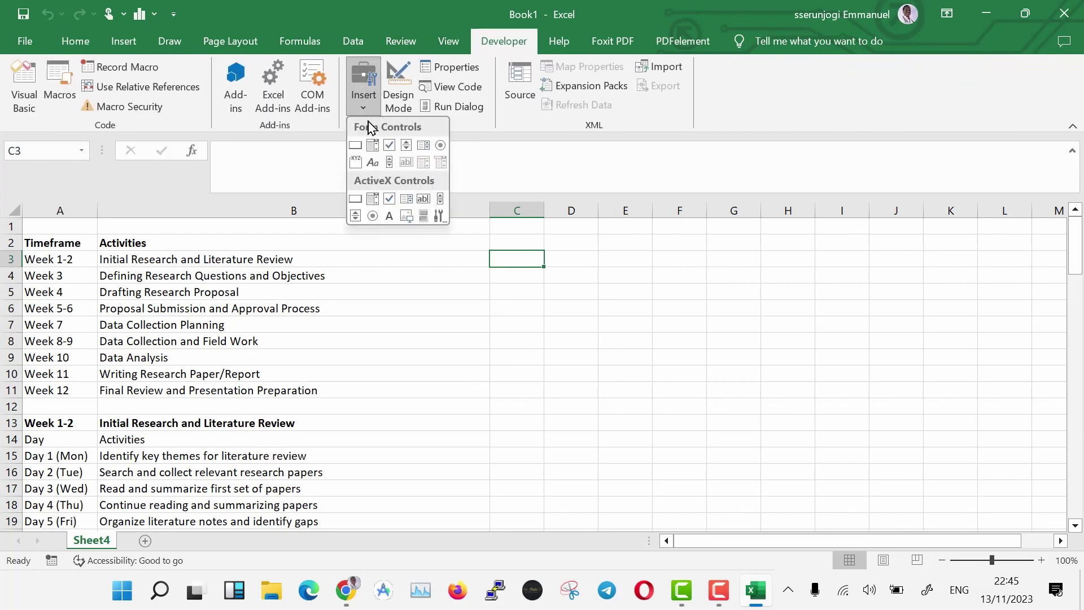
left_click(389, 146)
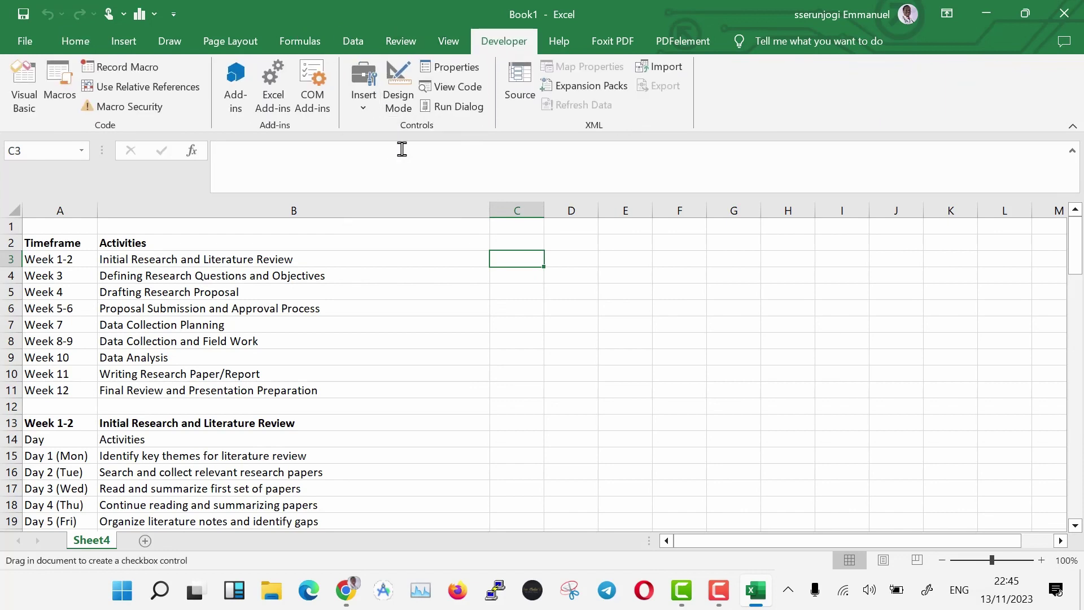
left_click(502, 257)
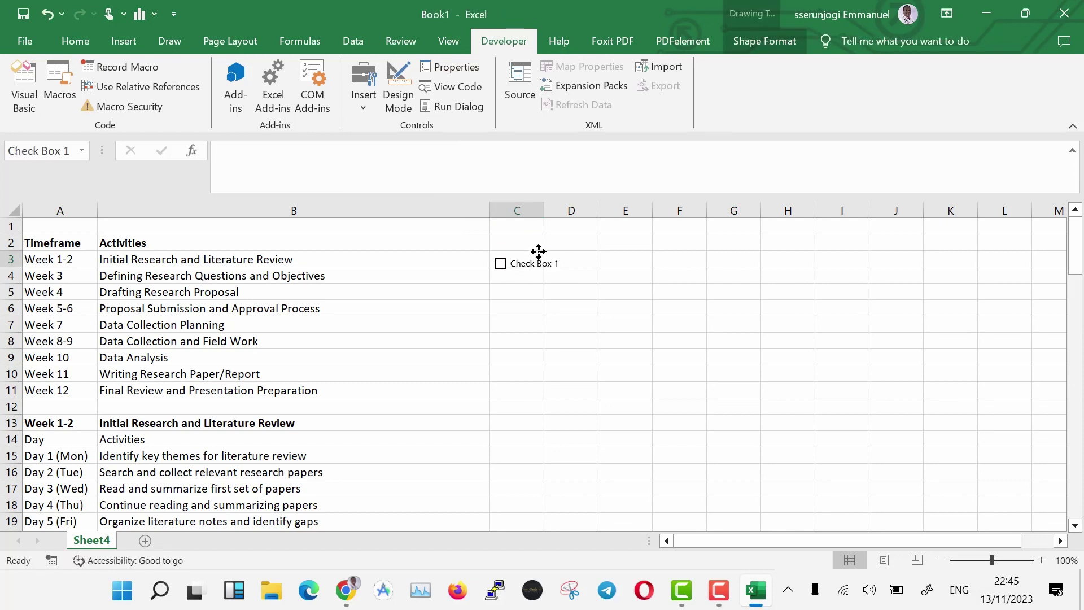
left_click(589, 275)
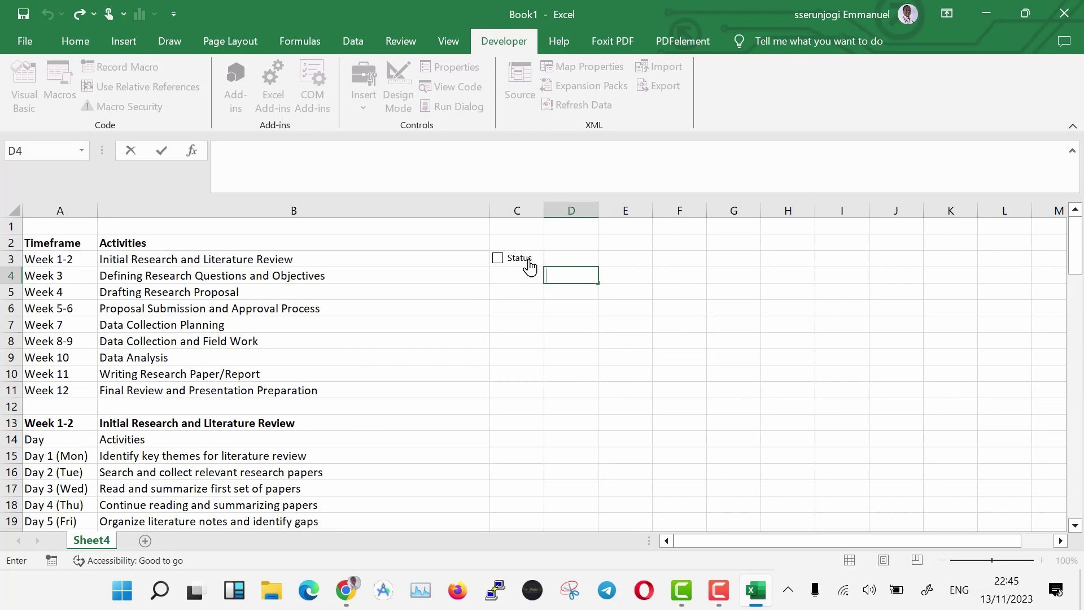
left_click(530, 267)
left_click(685, 321)
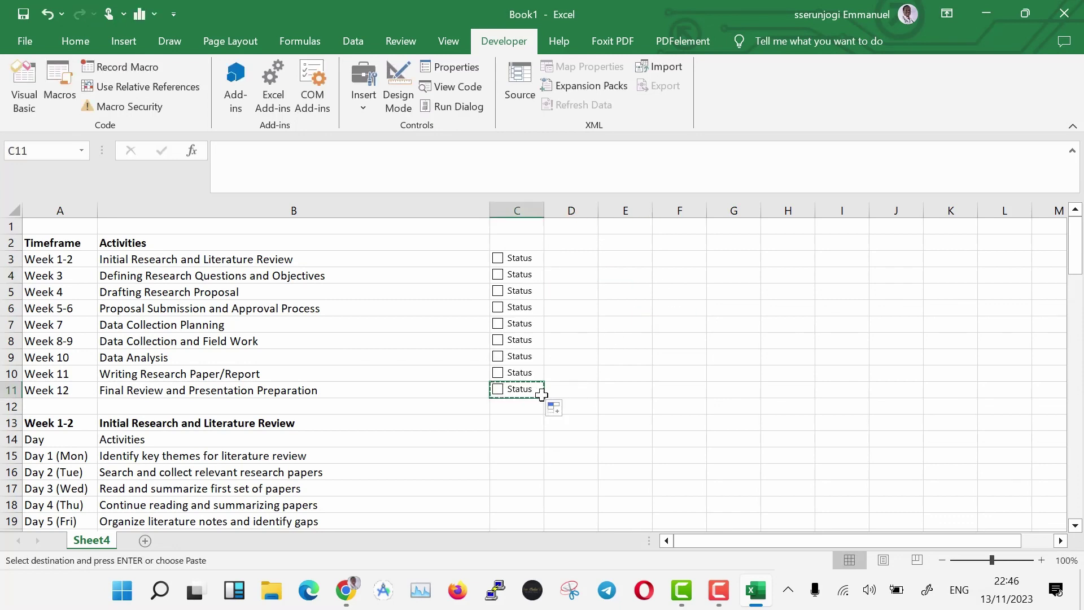
left_click(516, 453)
- Paste the Status checkboxes beside the Week 1-2 days from C15, then go back to ChatGPT
key("Return")
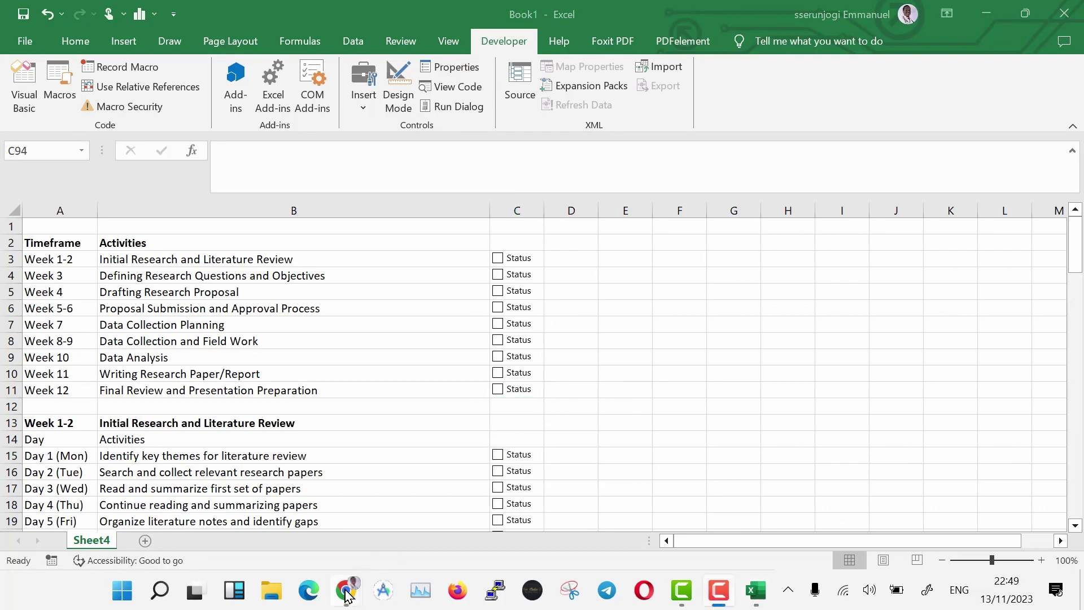
mouse_move(346, 590)
left_click(442, 552)
- Copy the vaccination-rates research title from the ChatGPT conversation
left_click(315, 365)
scroll(314, 365, "up", 15)
scroll(315, 366, "down", 8)
scroll(317, 365, "down", 10)
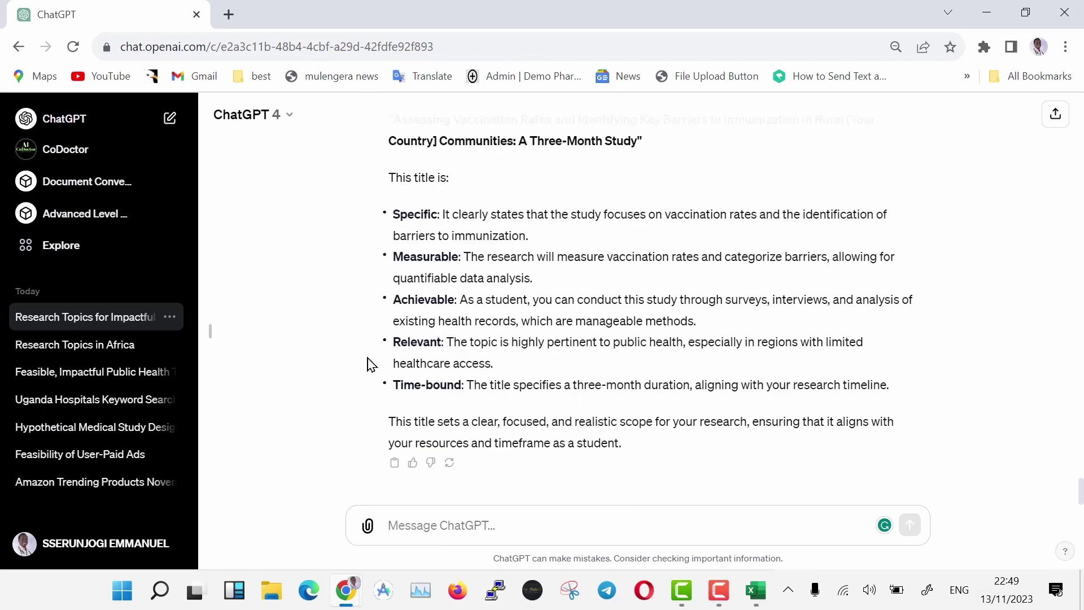
scroll(464, 335, "up", 5)
left_click_drag(394, 416, 636, 438)
right_click(443, 413)
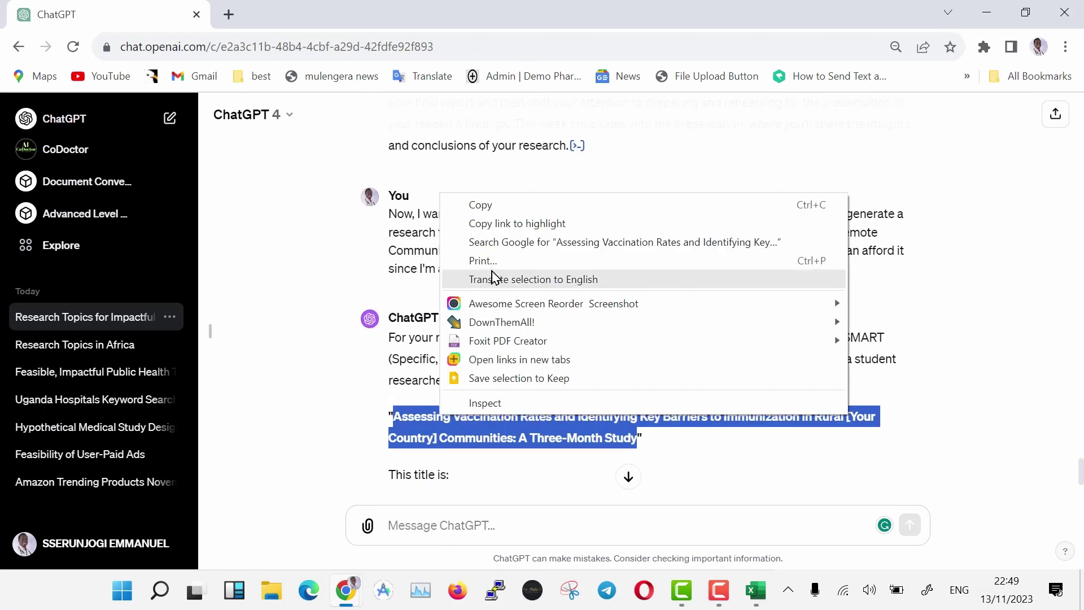
left_click(501, 206)
- Paste the title into B1 and select A1:C1 for the heading row
key("alt+Tab")
key("ctrl+v")
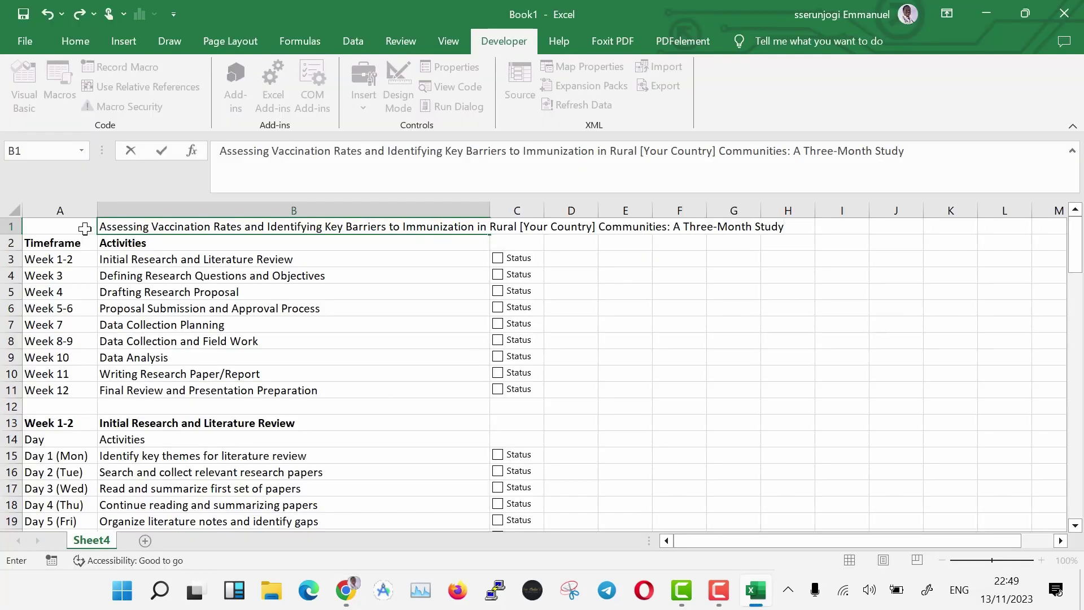
left_click_drag(85, 228, 336, 216)
left_click_drag(484, 216, 516, 226)
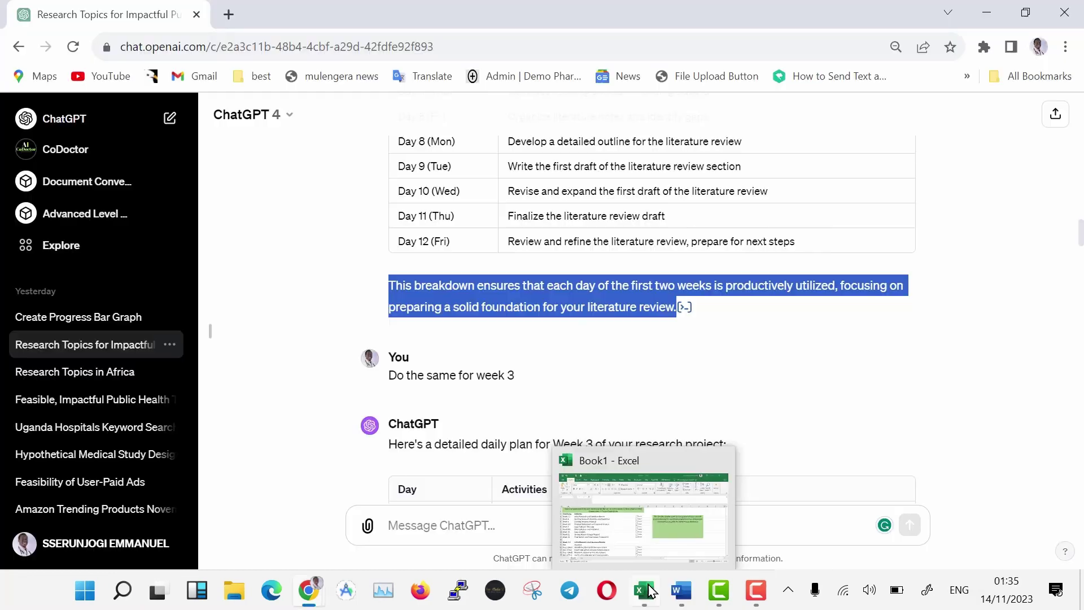
- Copy ChatGPT's Week 3 schedule summary paragraph
left_click(617, 486)
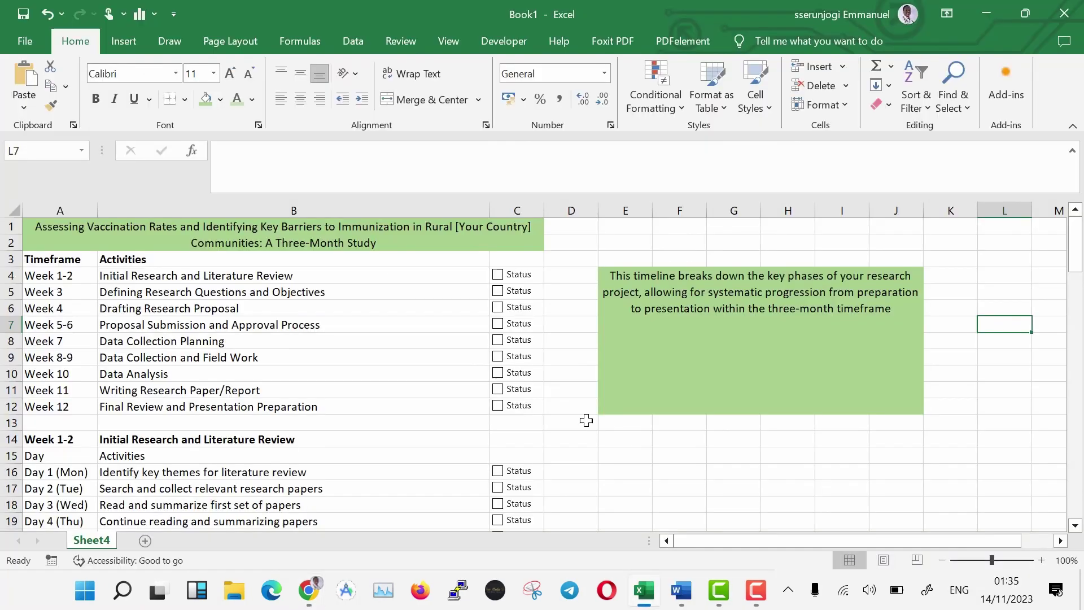
scroll(586, 420, "down", 4)
scroll(586, 420, "down", 1)
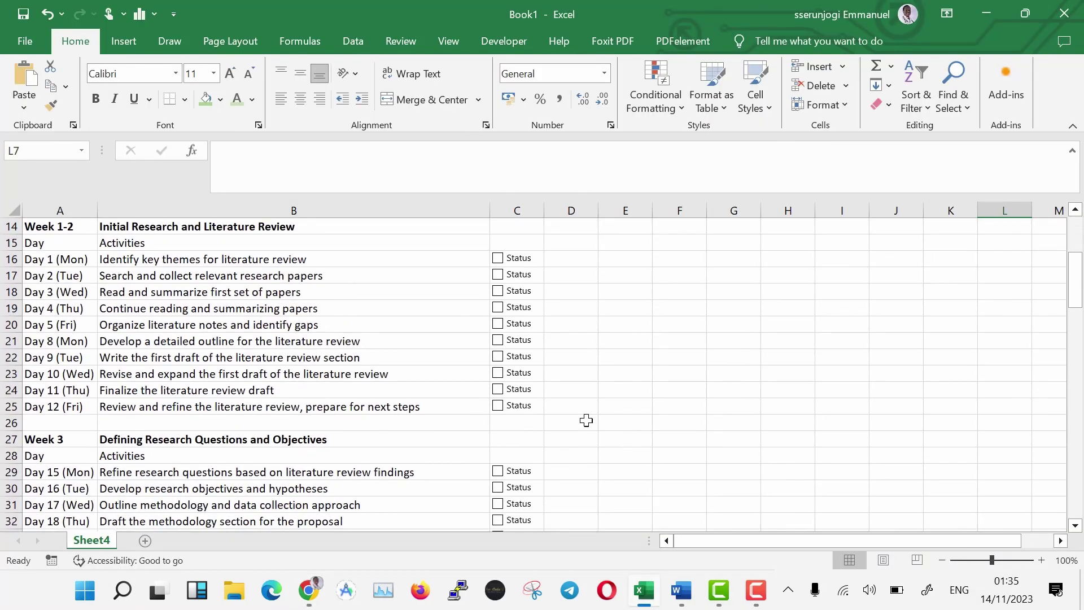
key("alt+Tab")
scroll(589, 332, "down", 1)
scroll(590, 332, "down", 6)
left_click_drag(416, 274, 491, 315)
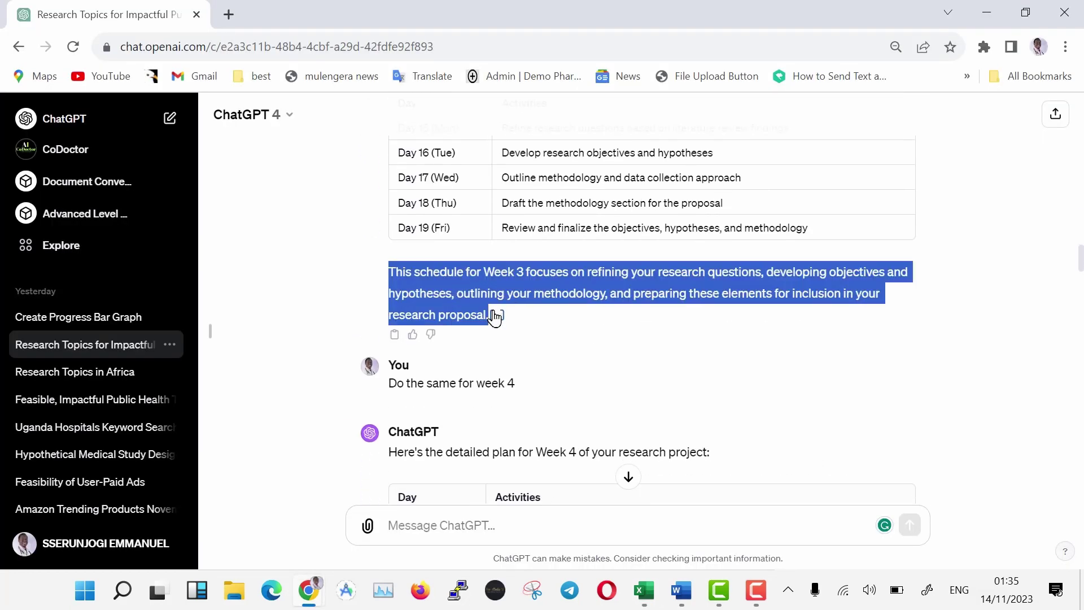
right_click(432, 289)
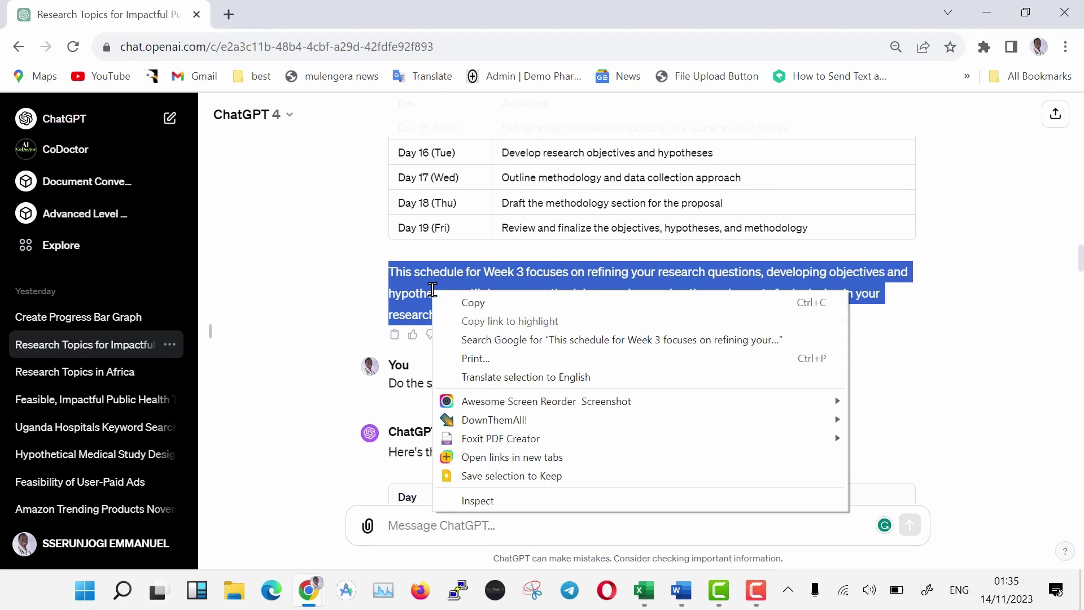
left_click(473, 302)
- Paste the Week 3 summary into merged, wrapped cells E30:I33 in Excel
mouse_move(705, 596)
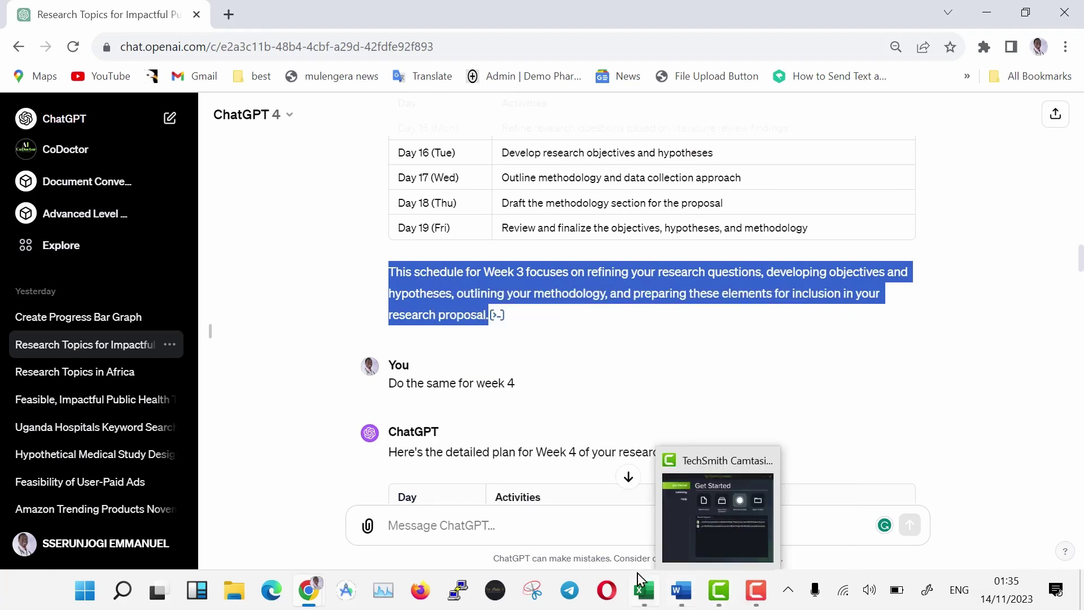
left_click(644, 590)
left_click(424, 99)
key("ctrl+v")
left_click(412, 73)
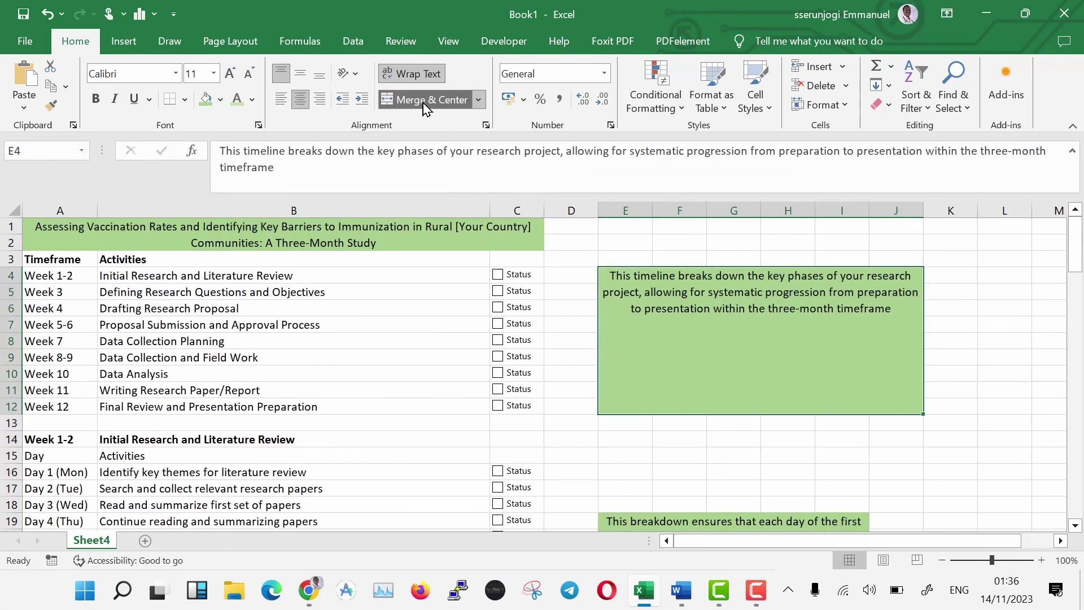
- Unmerge E4:J12, merge the explanation across E4:I7, and change the E4:J12 fill colour
left_click(424, 99)
left_click_drag(621, 275, 830, 319)
left_click(423, 99)
left_click_drag(734, 299, 898, 405)
left_click(220, 99)
left_click(235, 252)
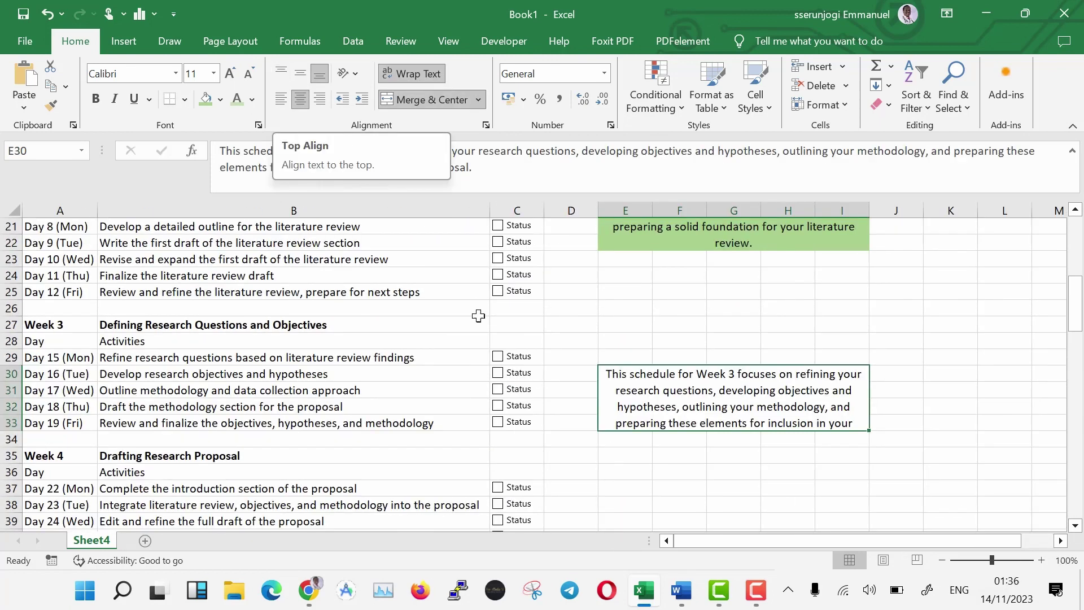
- Give the Week 3 summary box a green fill
left_click(206, 100)
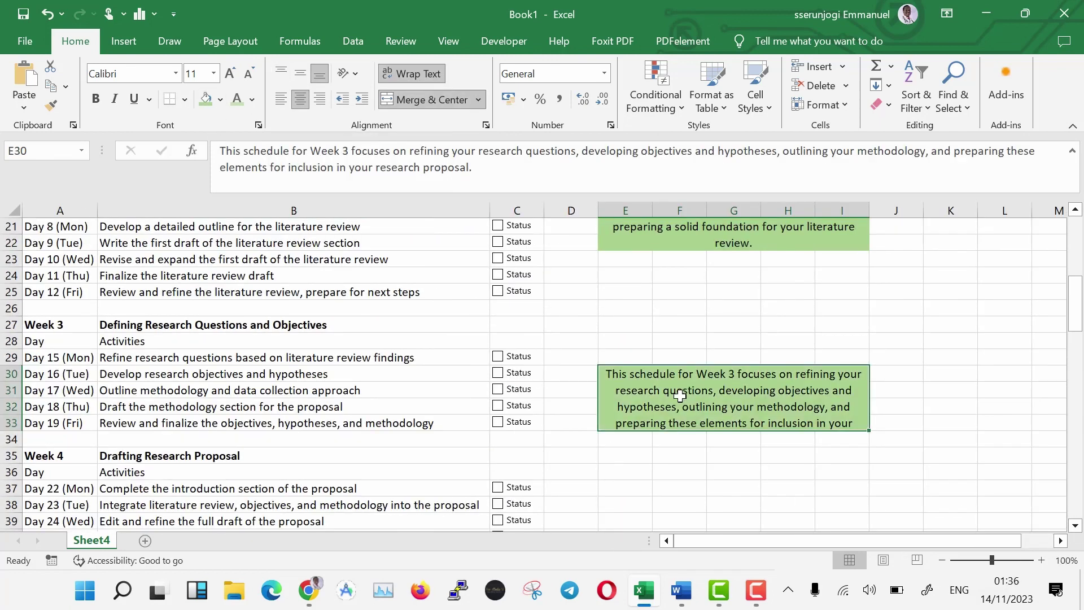
left_click(696, 472)
scroll(696, 473, "down", 1)
scroll(696, 472, "up", 7)
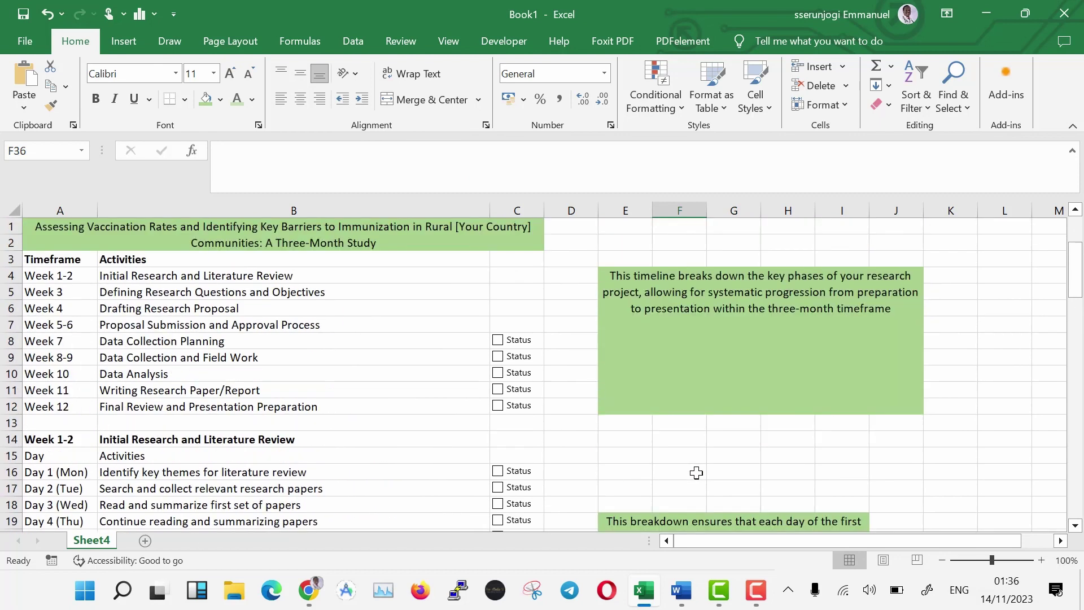
- Unmerge the E4:J12 explanation box and re-merge its text wrapped and centred across E4:I7
left_click(696, 393)
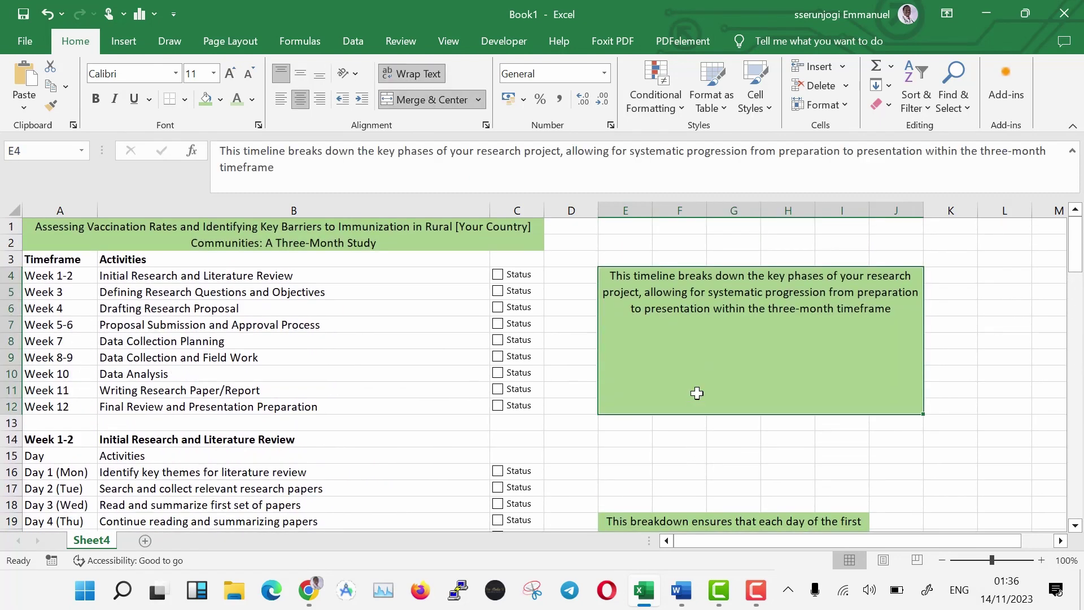
left_click(427, 107)
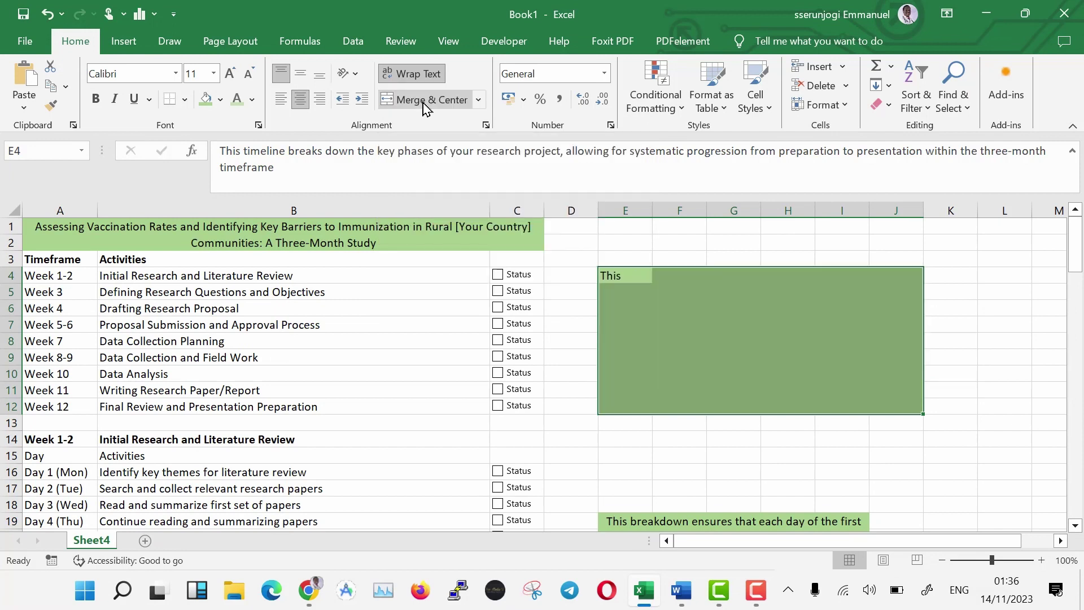
left_click(426, 104)
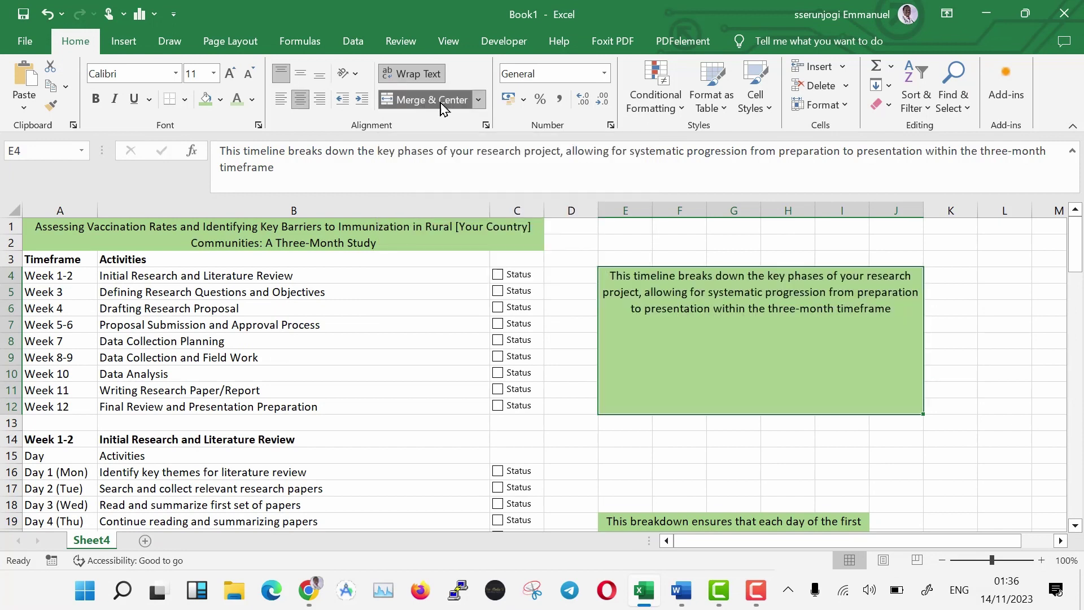
left_click(443, 101)
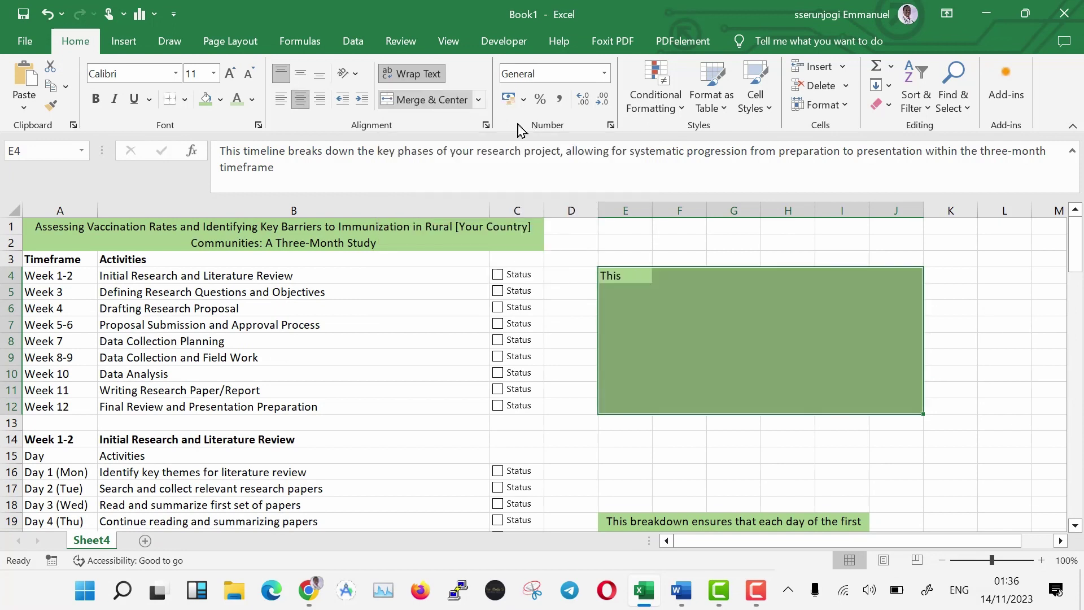
left_click(1027, 389)
left_click(637, 276)
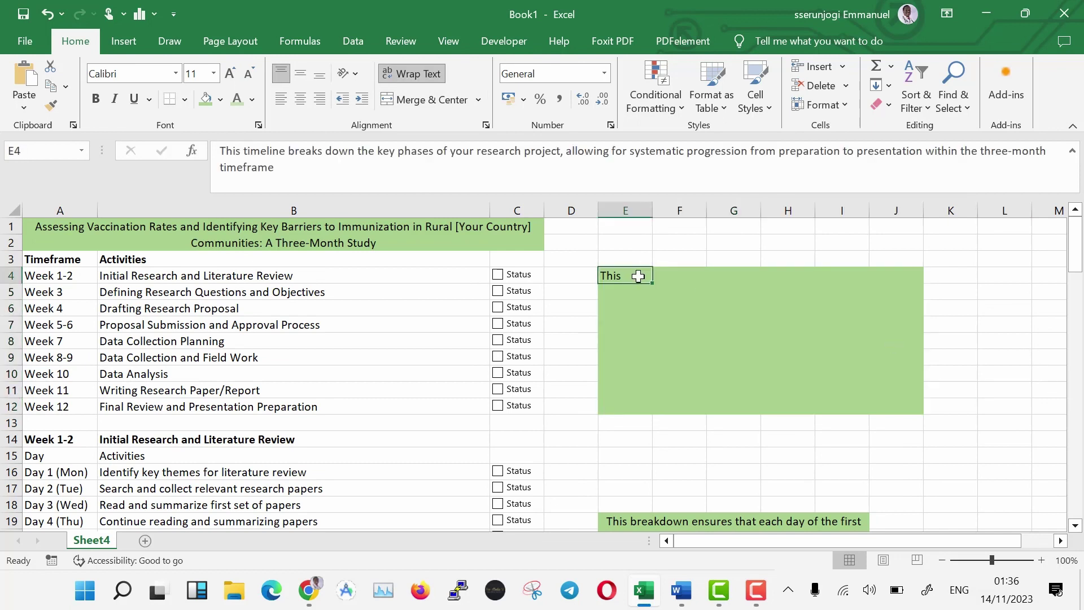
left_click_drag(638, 276, 822, 321)
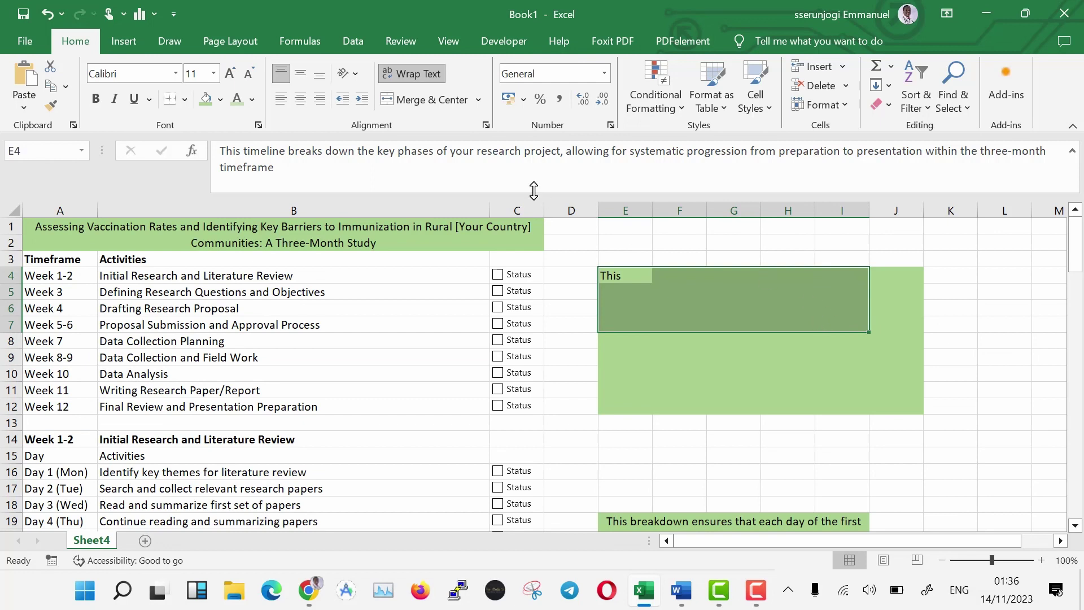
left_click(418, 101)
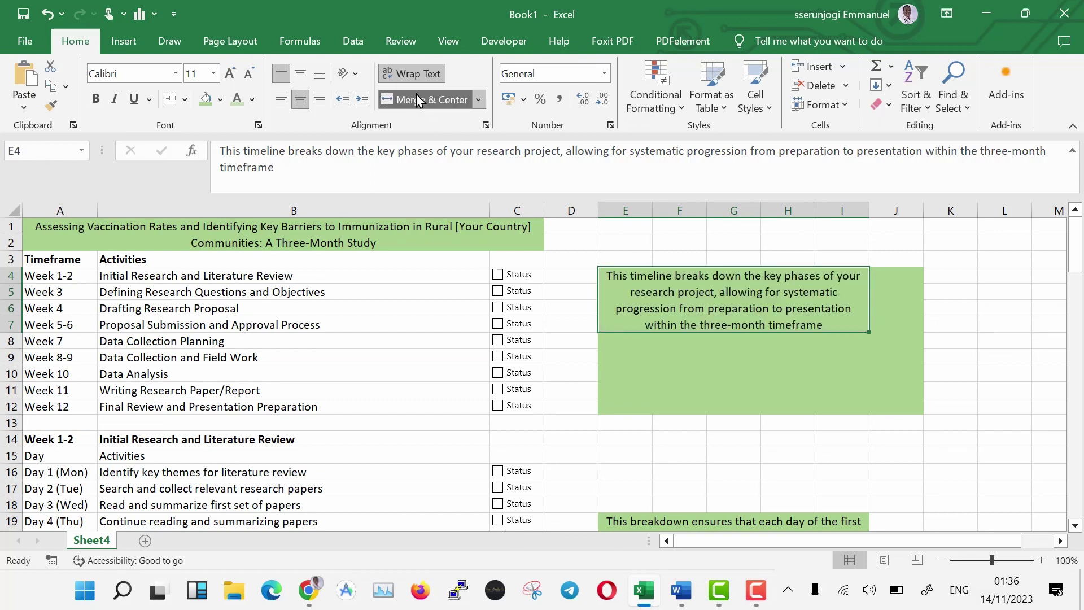
left_click(900, 407)
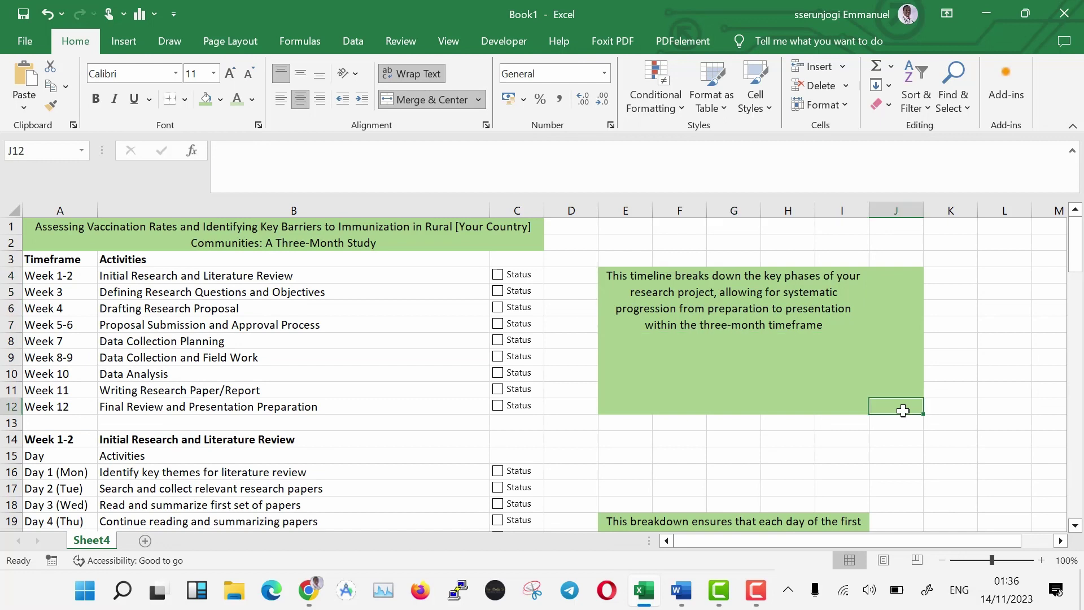
left_click(961, 303)
left_click_drag(600, 270, 910, 409)
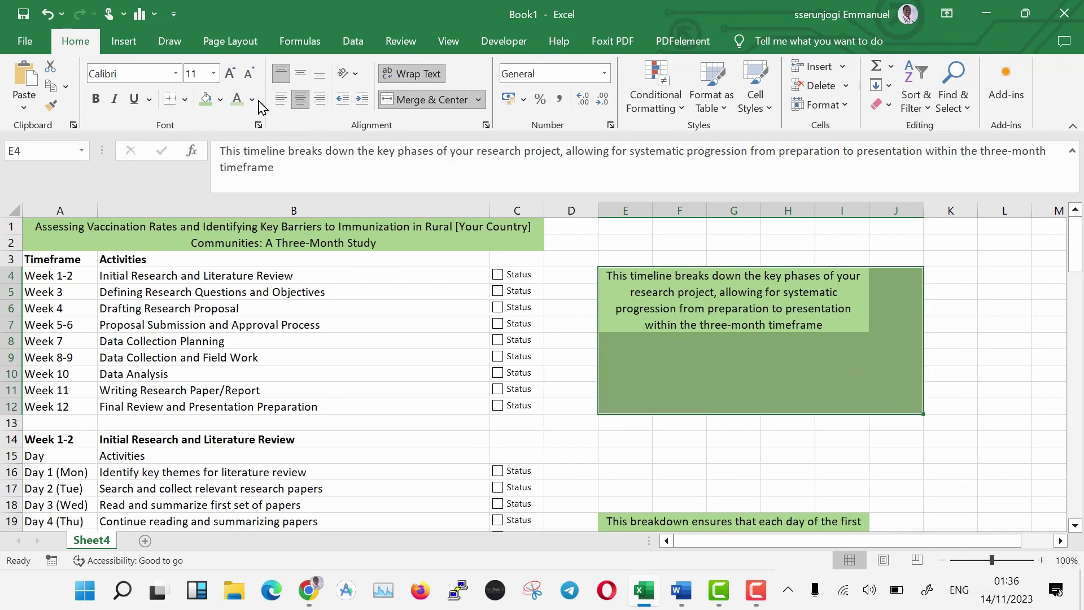
- Open the Fill Color dropdown for the selected E4:J12 block
left_click(220, 100)
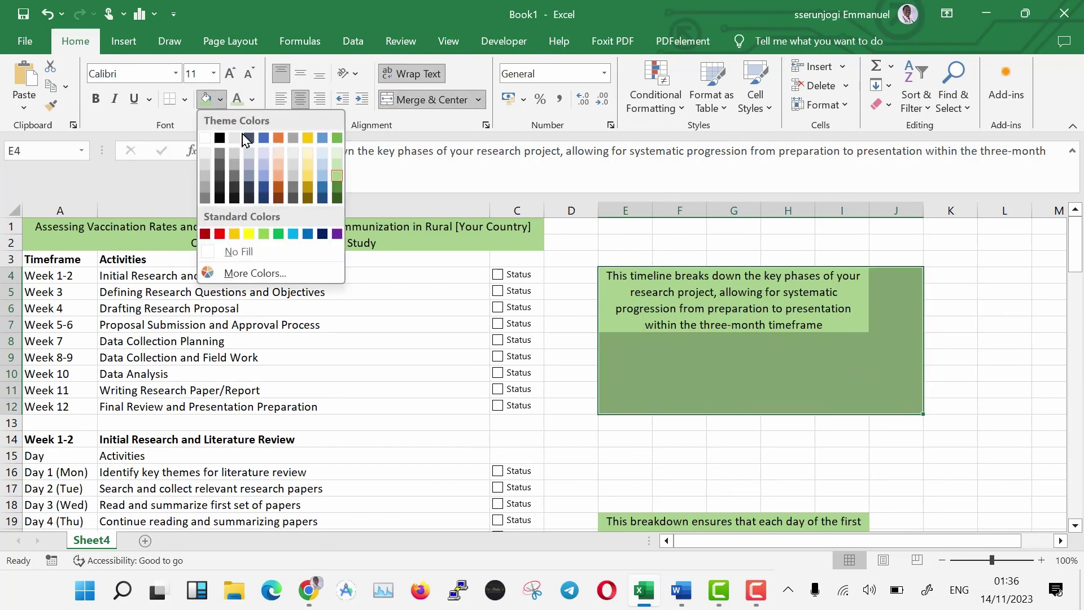